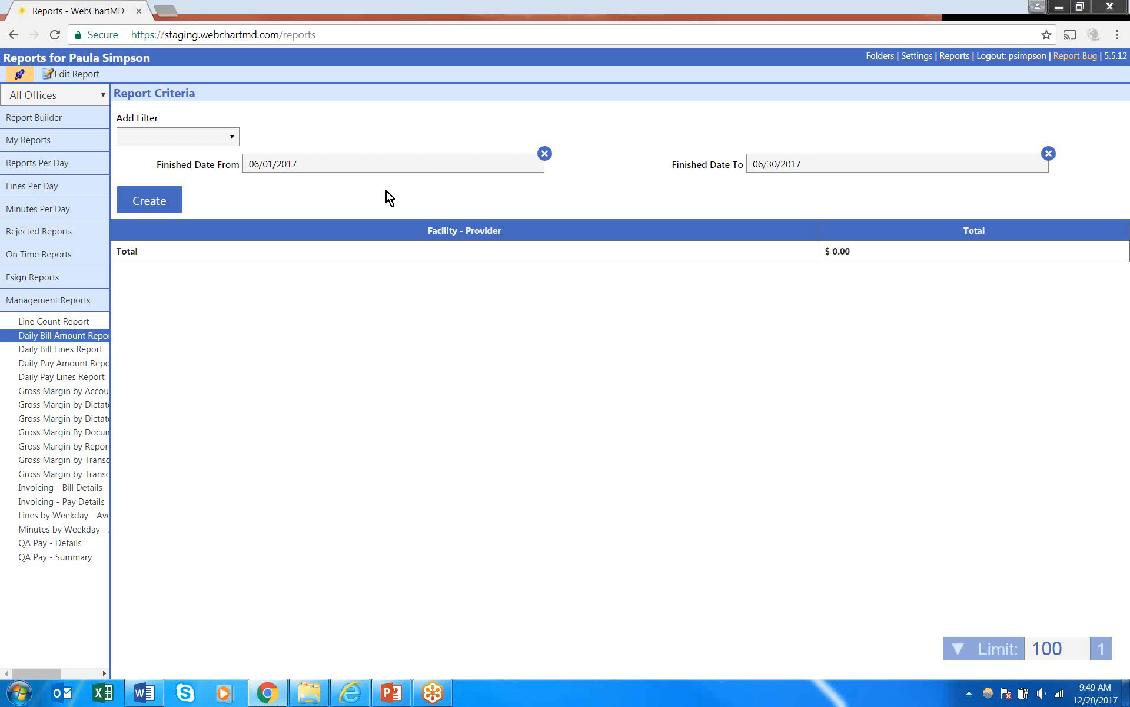
# Create the Daily Bill Amount Report for 06/01/2017 to 06/30/2017 and review its totals by facility and provider.
pyautogui.click(150, 201)
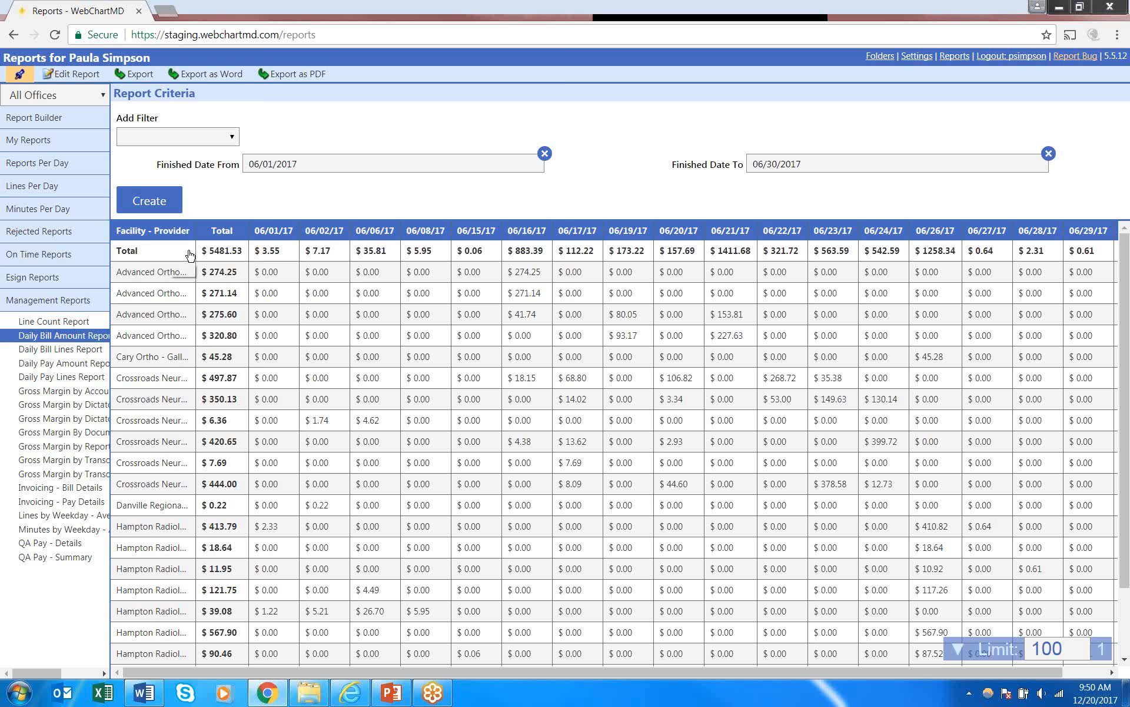
pyautogui.moveTo(189, 254); pyautogui.dragTo(554, 251)
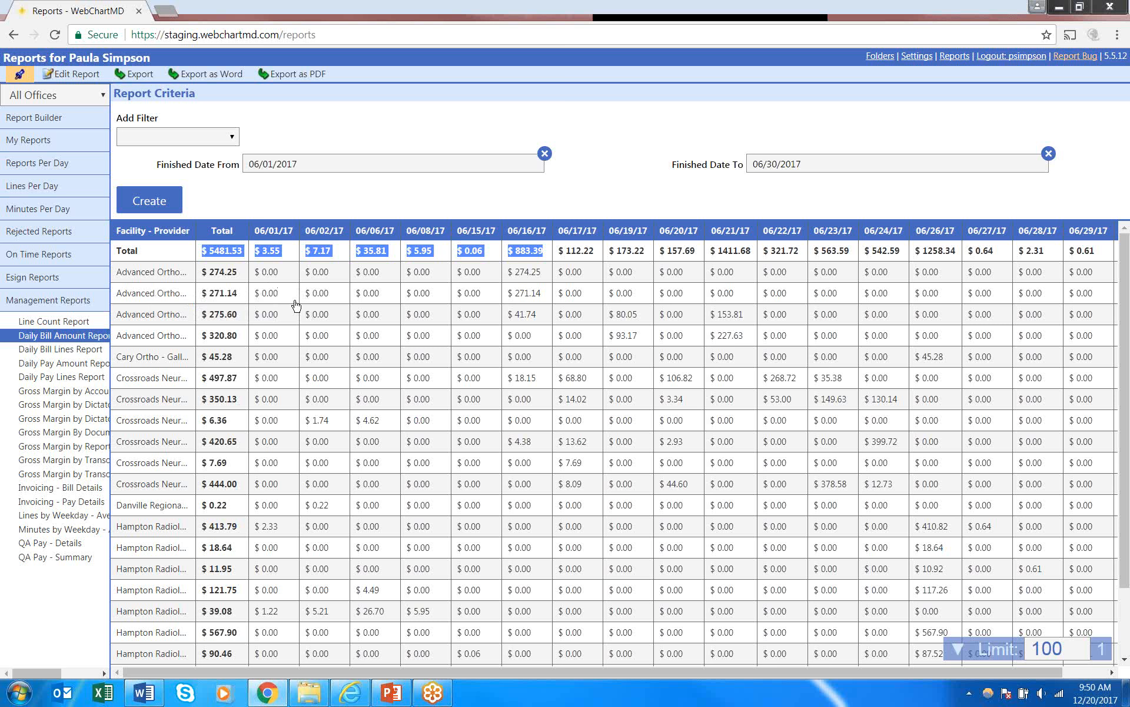
pyautogui.moveTo(414, 301); pyautogui.dragTo(539, 300)
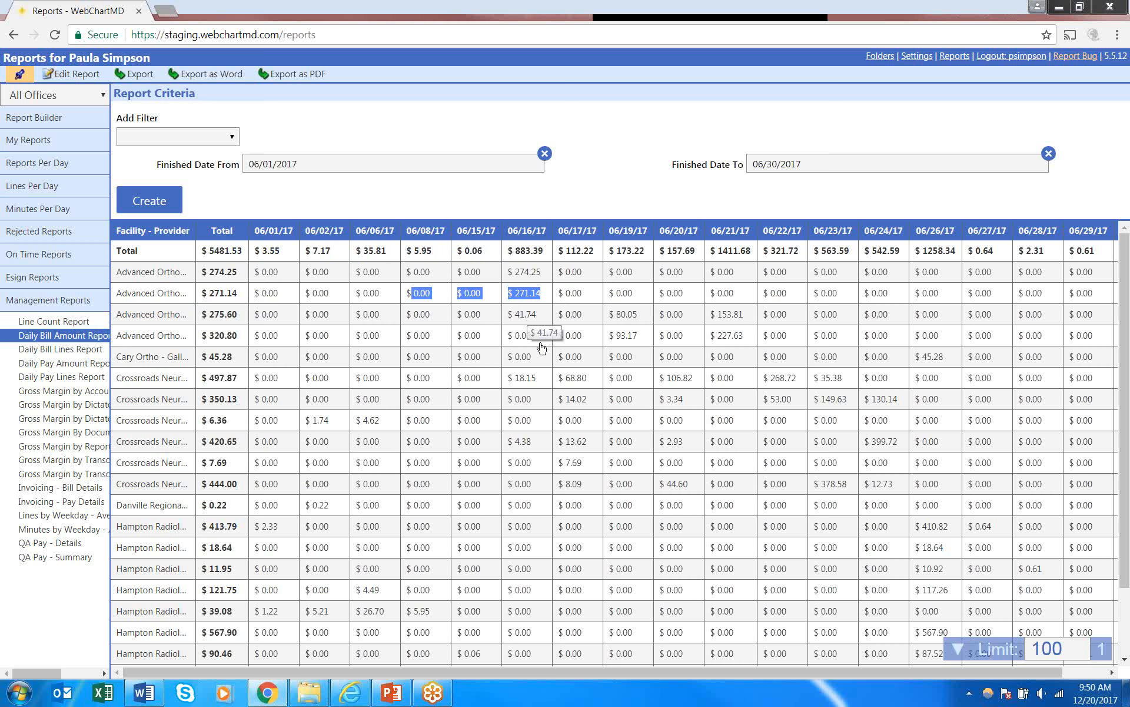
pyautogui.scroll(-3, 544, 350)
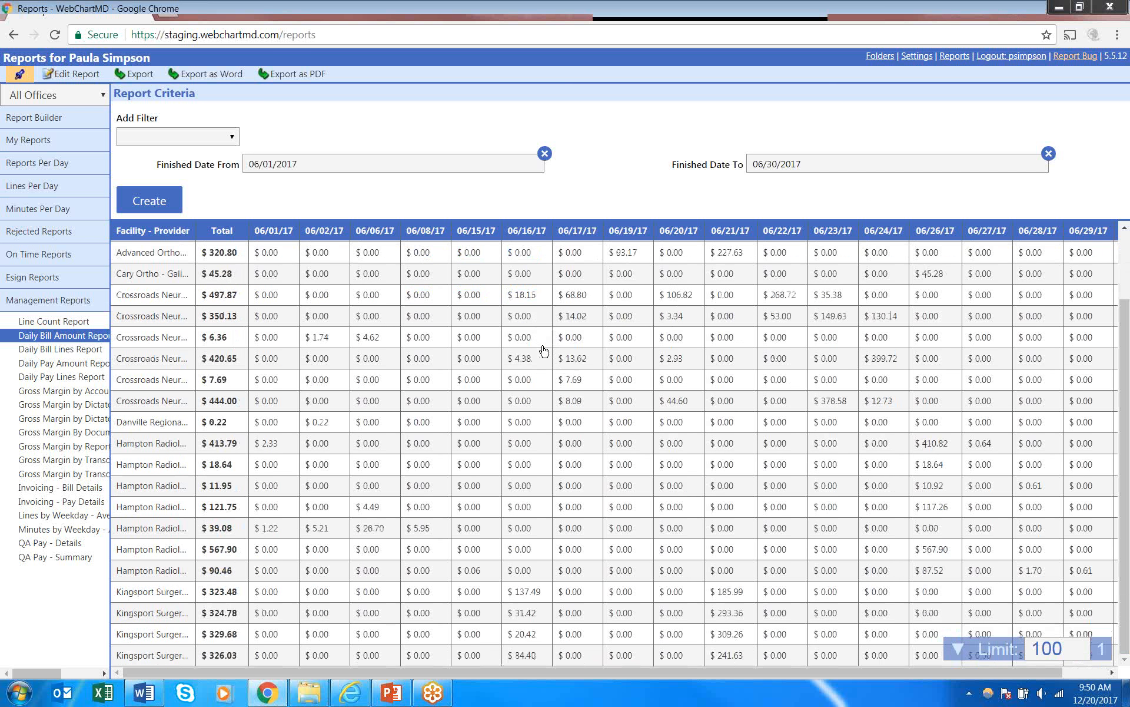
pyautogui.scroll(3, 575, 344)
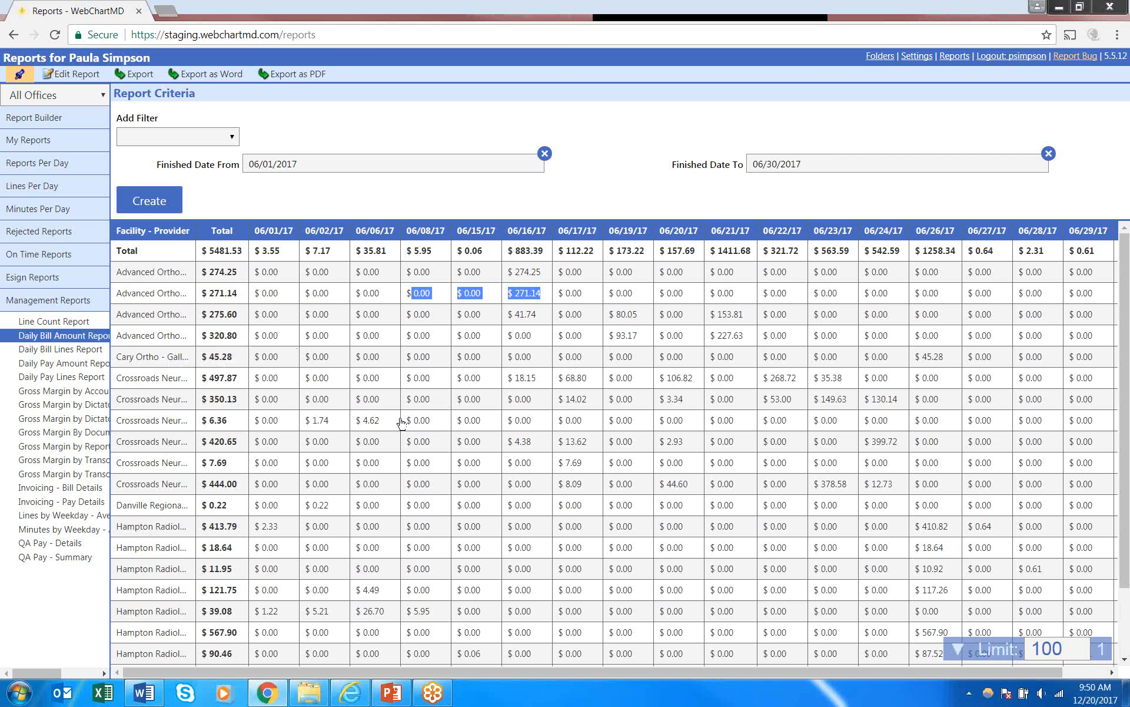
pyautogui.scroll(-2, 365, 451)
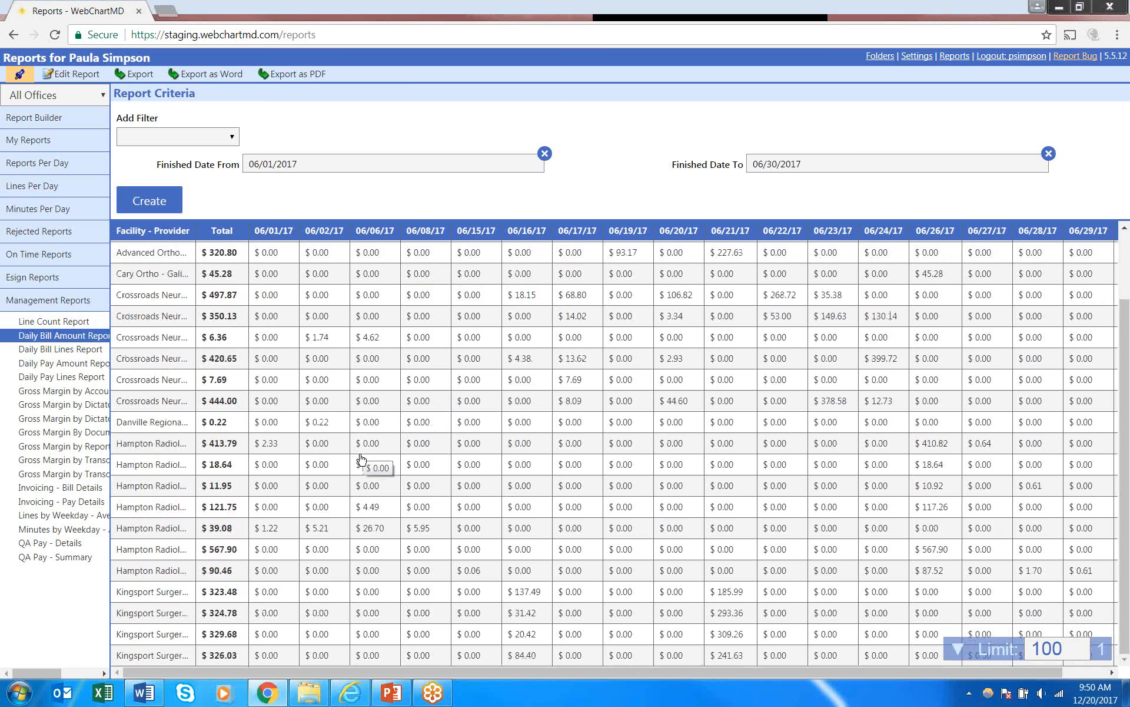
pyautogui.scroll(3, 395, 443)
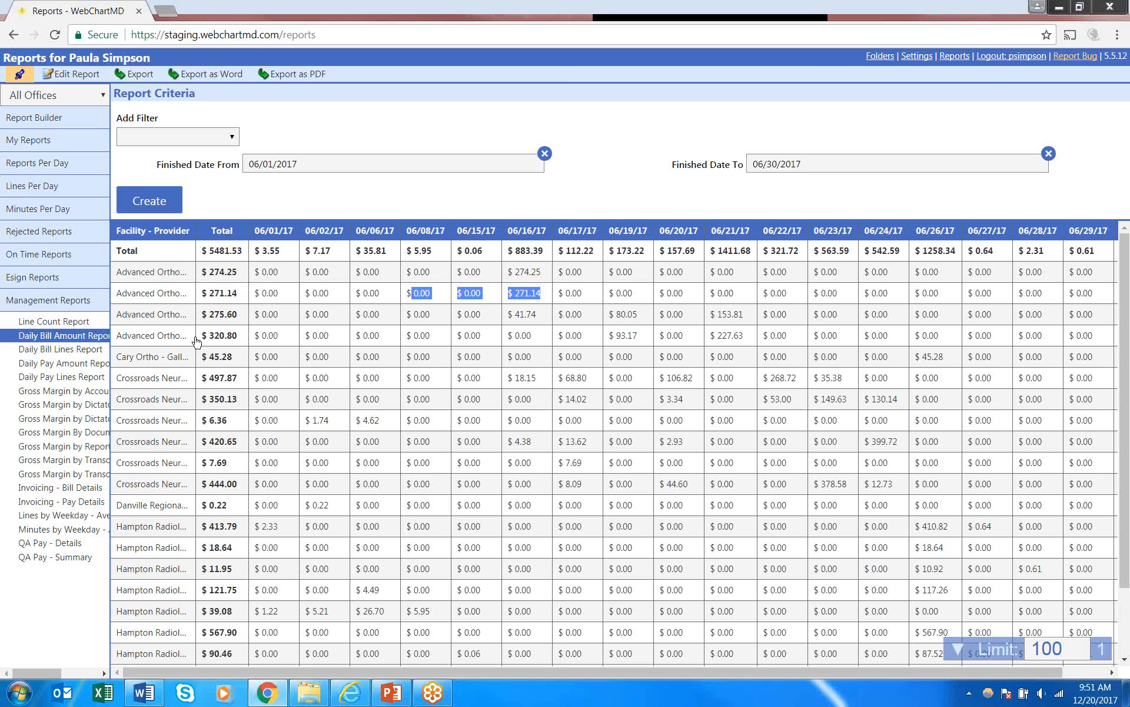
# Open the Daily Bill Lines Report and set its starting finished date to 06/01/2017.
pyautogui.click(50, 352)
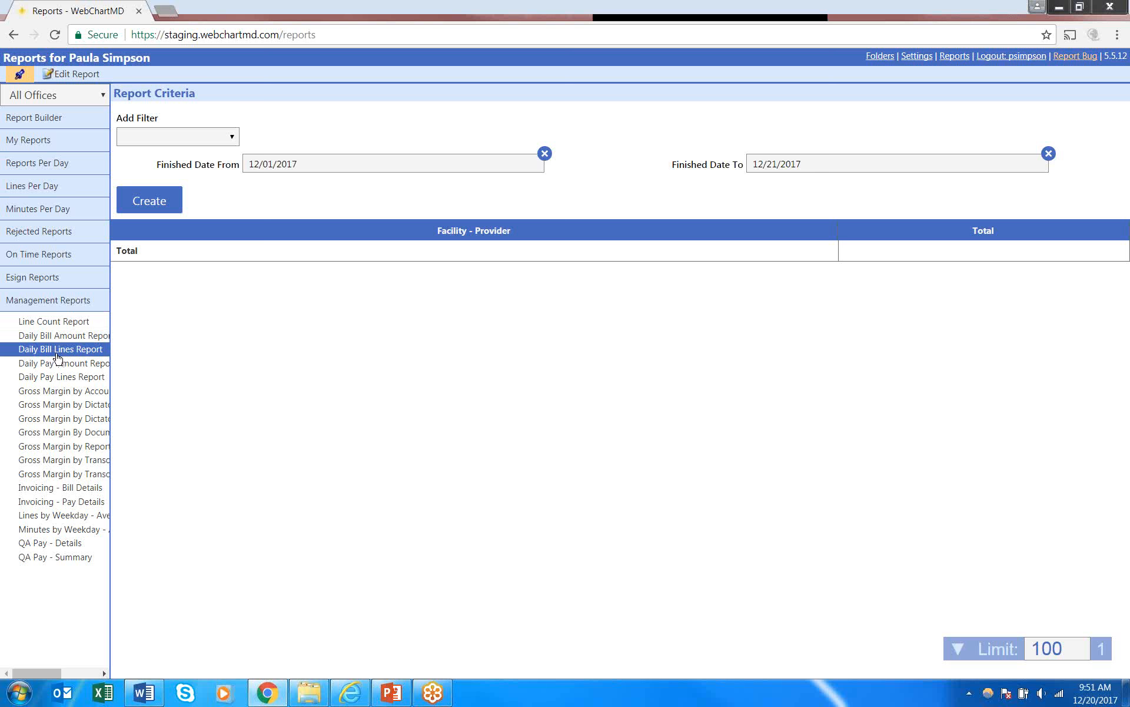
pyautogui.click(337, 169)
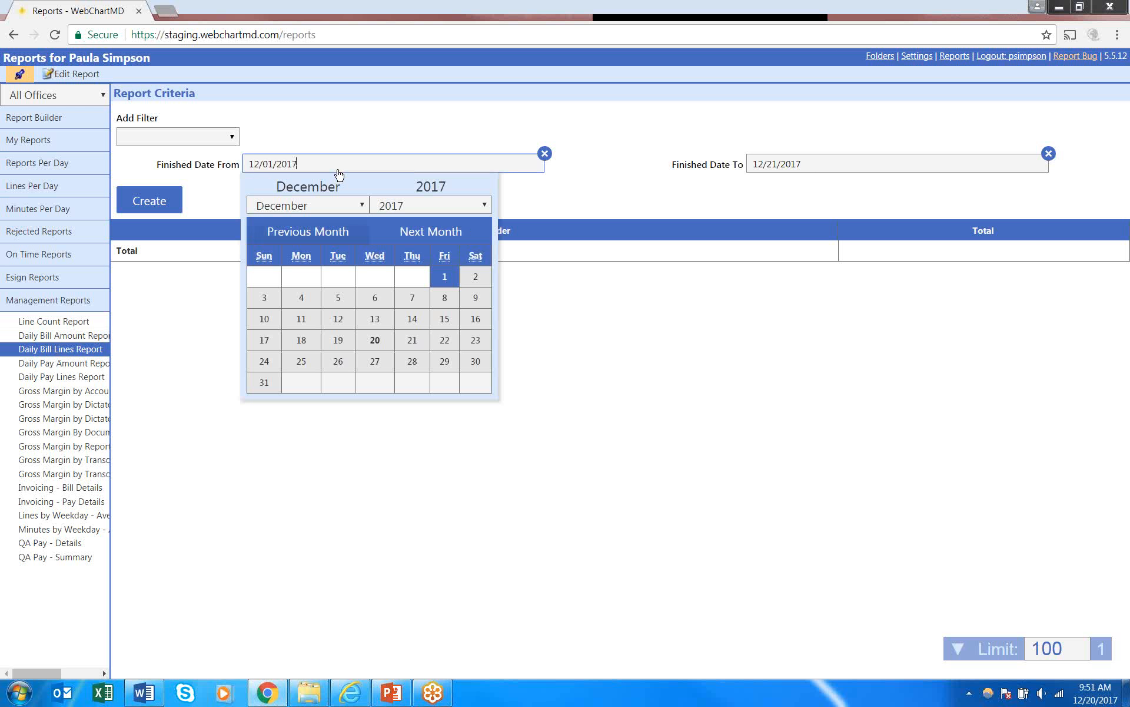
pyautogui.click(322, 232)
pyautogui.click(322, 232)
pyautogui.click(323, 232)
pyautogui.click(322, 232)
pyautogui.click(343, 234)
pyautogui.click(345, 235)
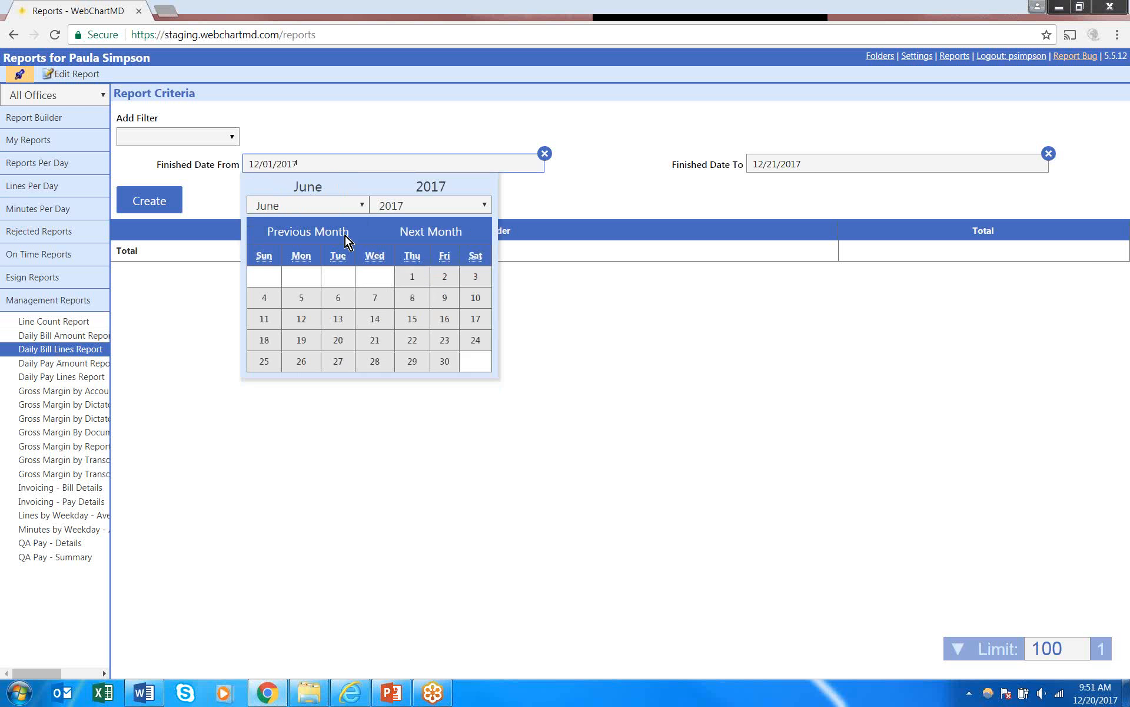
pyautogui.click(412, 277)
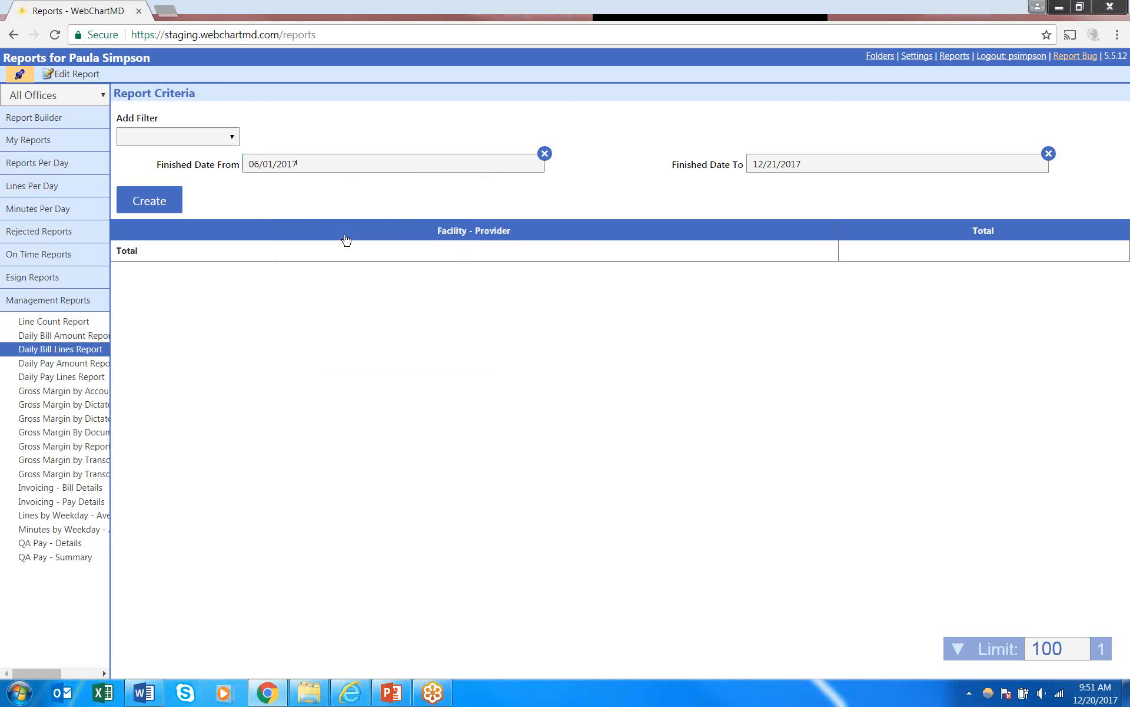
# Set the ending finished date to 06/30/2017 and create the Daily Bill Lines Report.
pyautogui.click(881, 167)
pyautogui.click(790, 234)
pyautogui.click(789, 234)
pyautogui.click(790, 234)
pyautogui.click(790, 235)
pyautogui.click(790, 241)
pyautogui.click(790, 240)
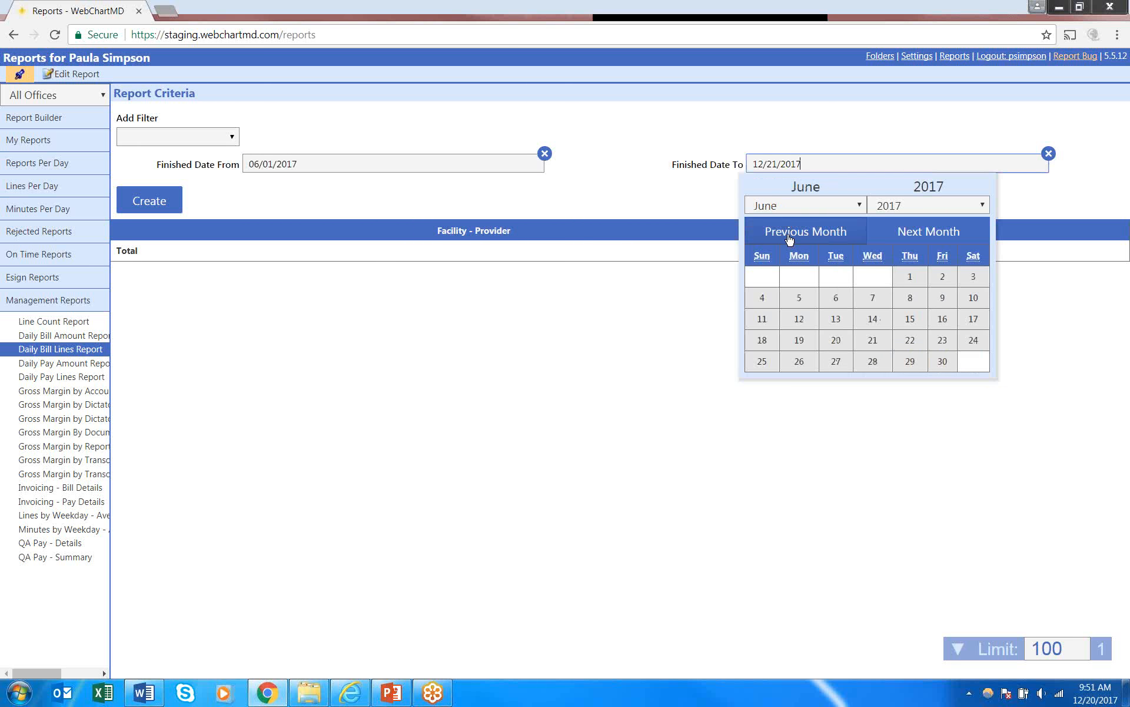
pyautogui.click(942, 361)
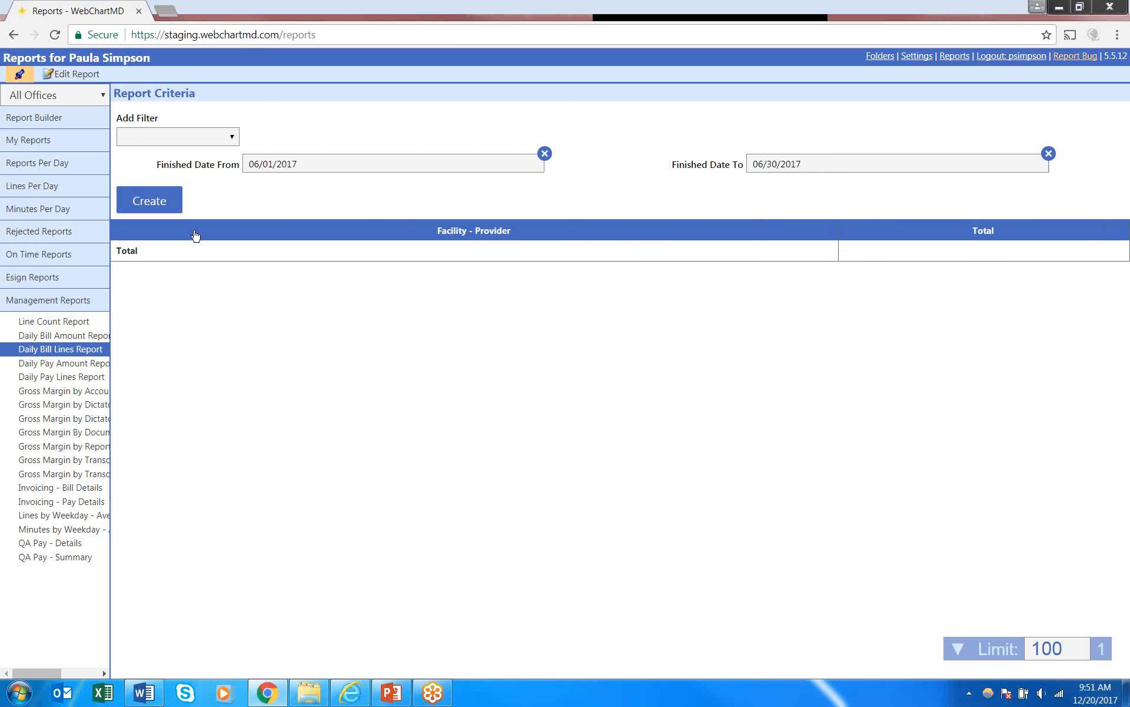
pyautogui.click(150, 203)
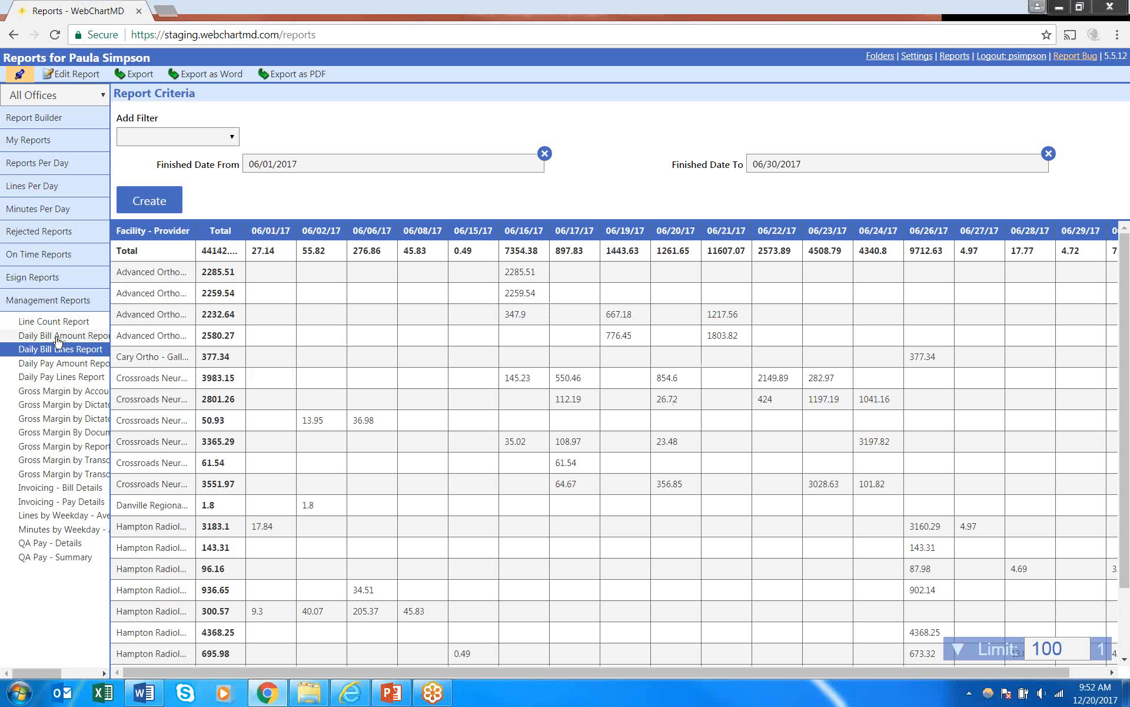
# Create the Daily Pay Amount Report for 06/01/2017 to 06/30/2017, and open the Daily Pay Lines Report.
pyautogui.click(62, 365)
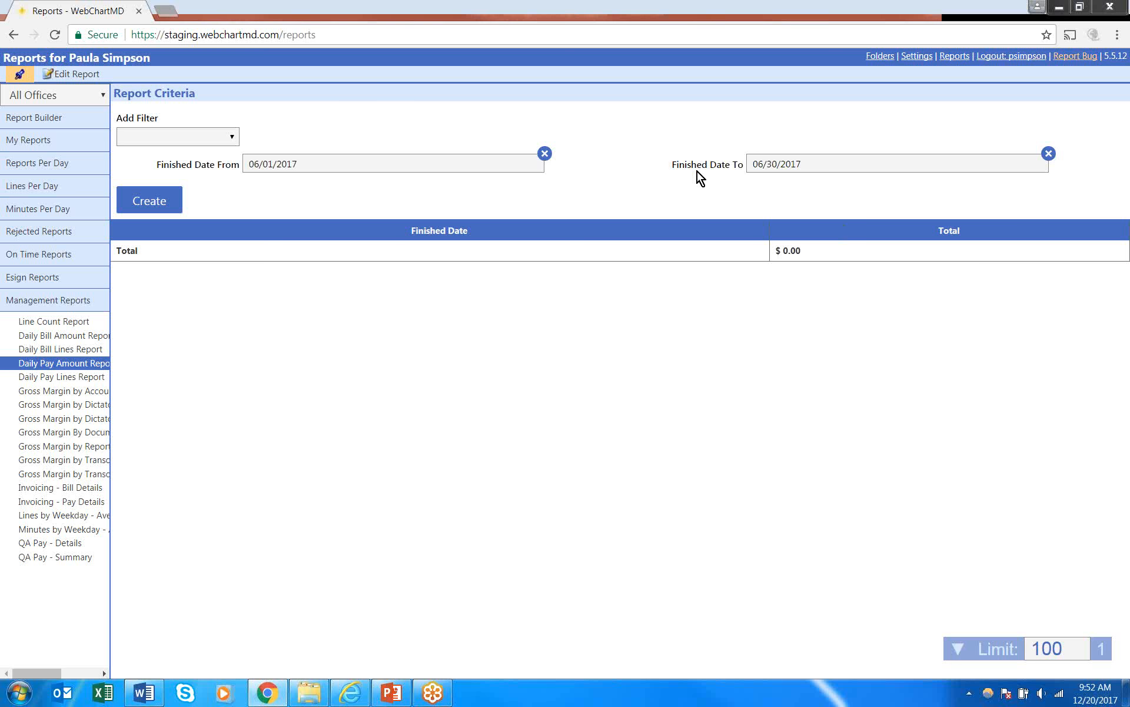
pyautogui.click(149, 200)
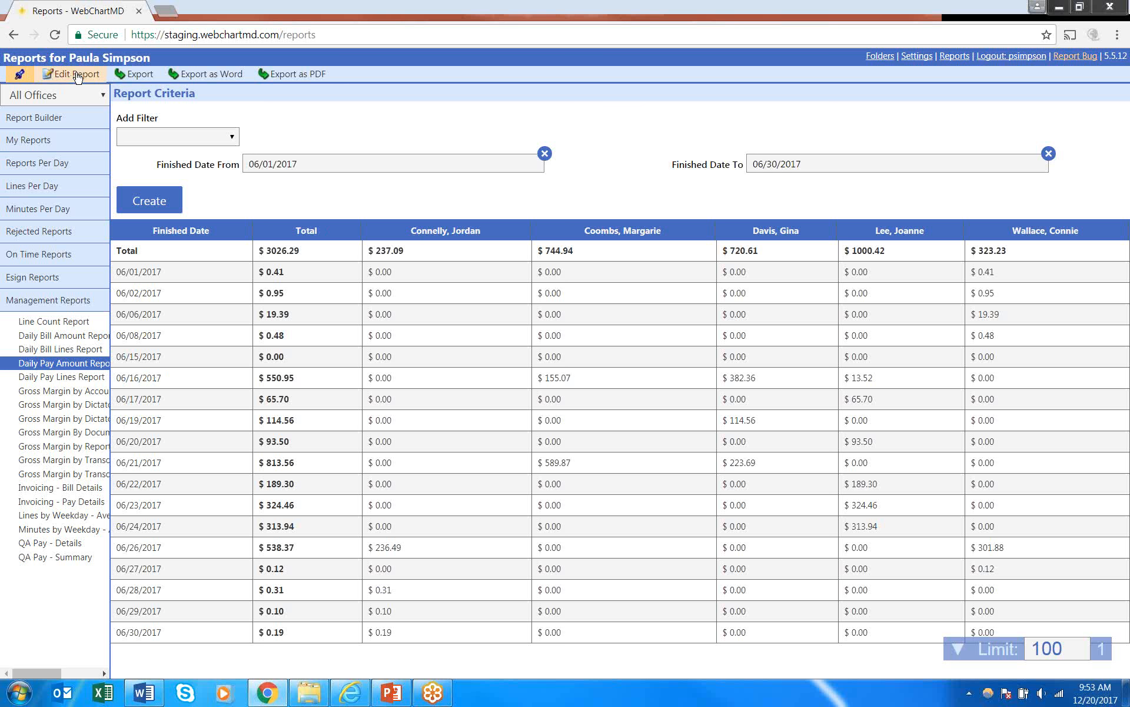
pyautogui.click(63, 382)
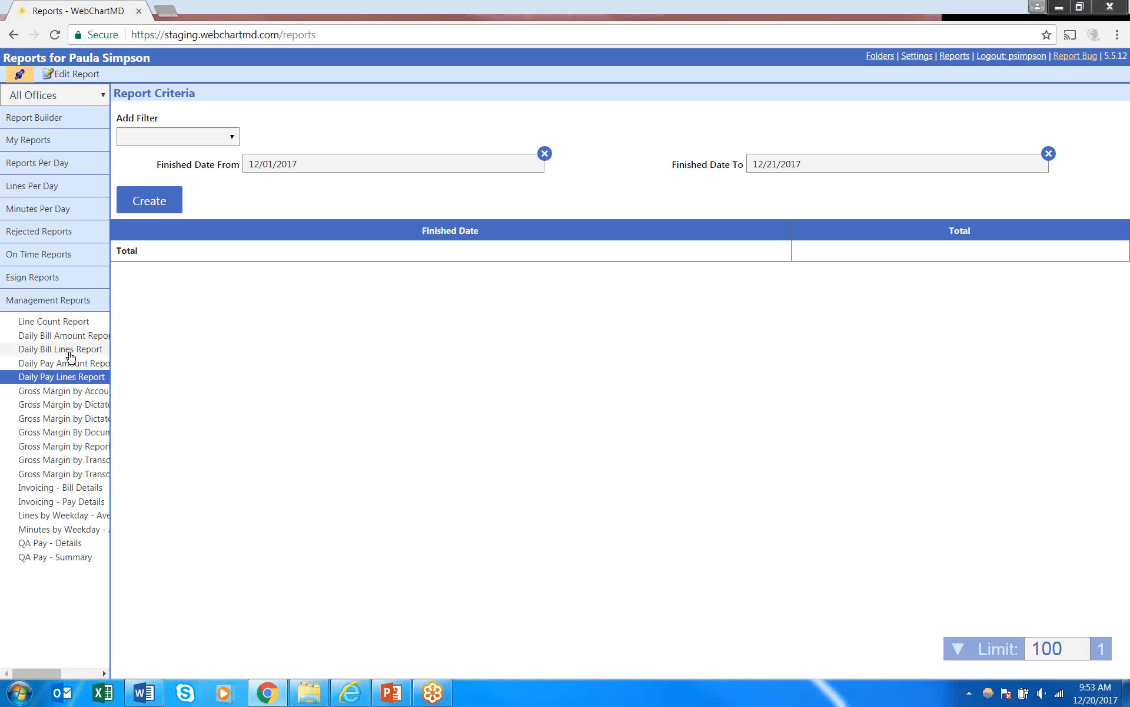
# Create the Gross Margin by Account report for 06/01/2017 to 06/30/2017 and add a Facility filter set to Advanced Orthopaedics.
pyautogui.click(56, 394)
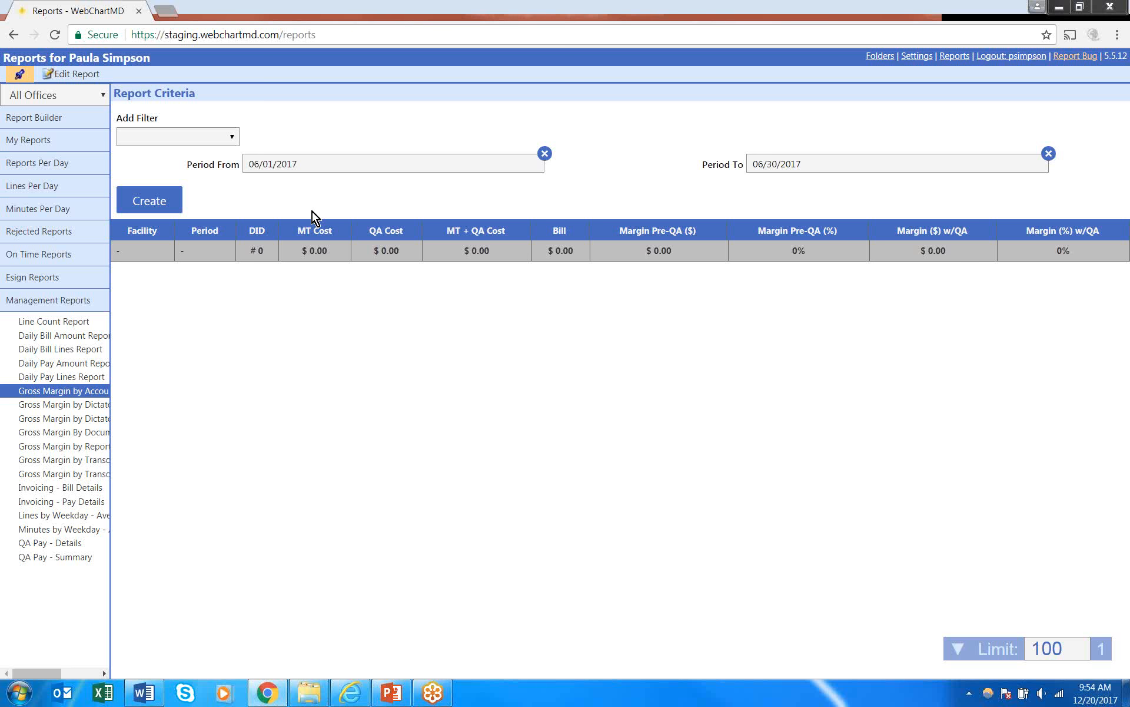
pyautogui.click(145, 201)
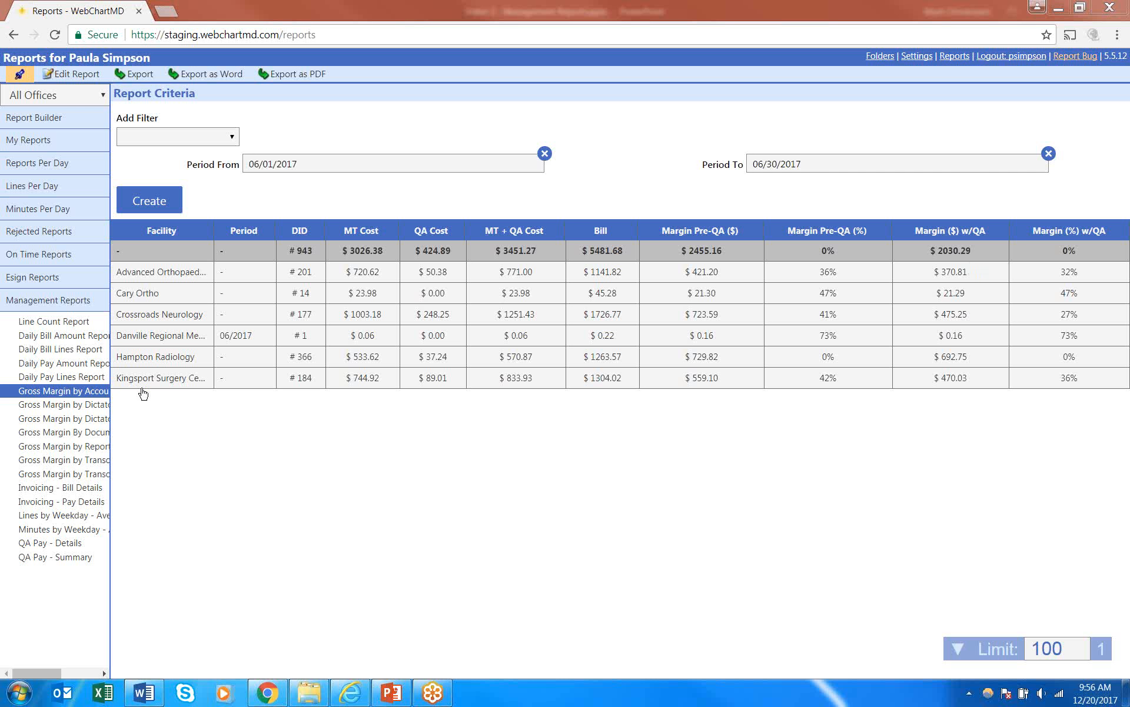
pyautogui.click(232, 139)
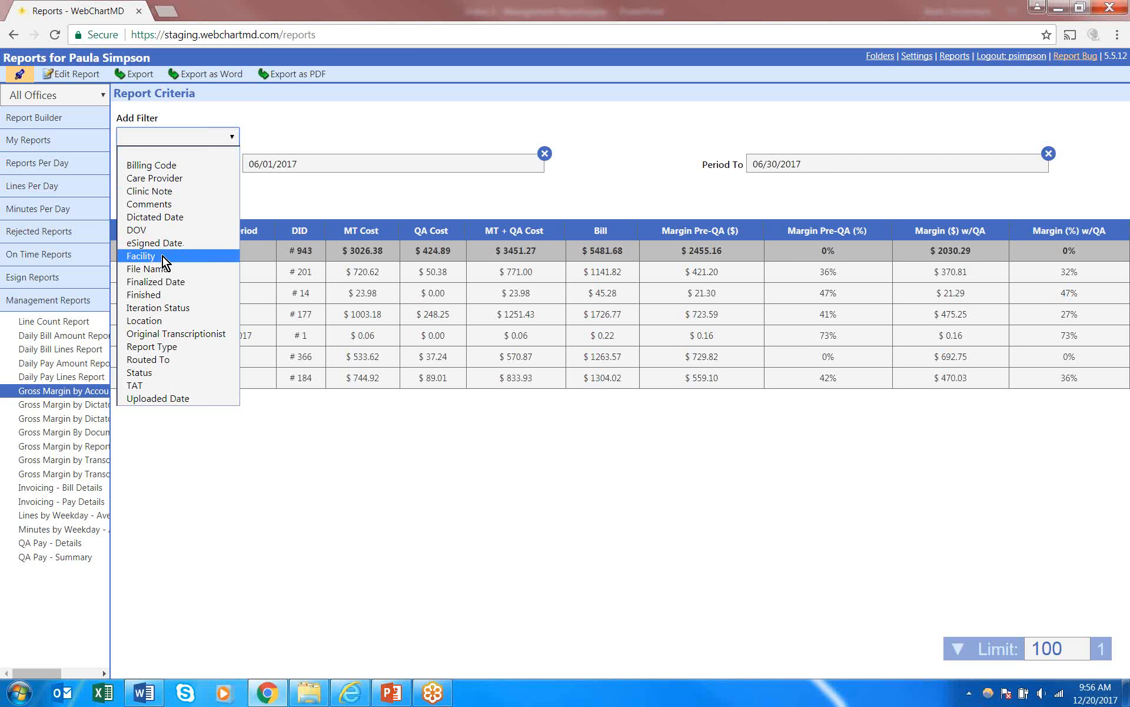
pyautogui.click(141, 256)
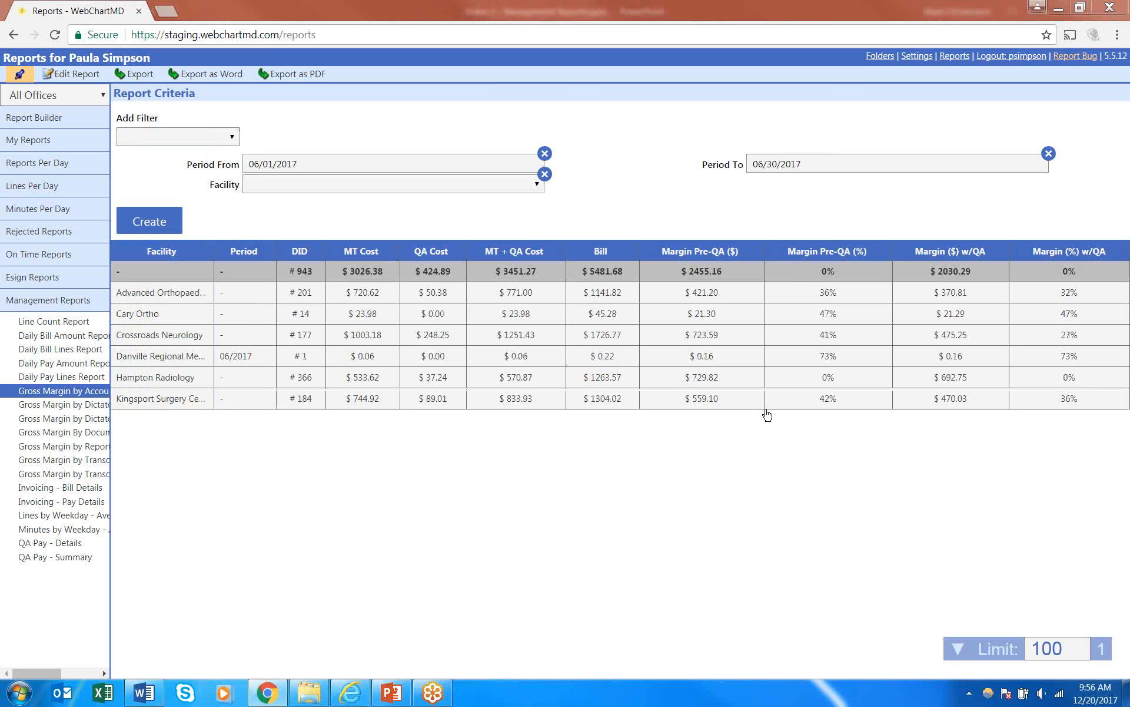
pyautogui.click(274, 185)
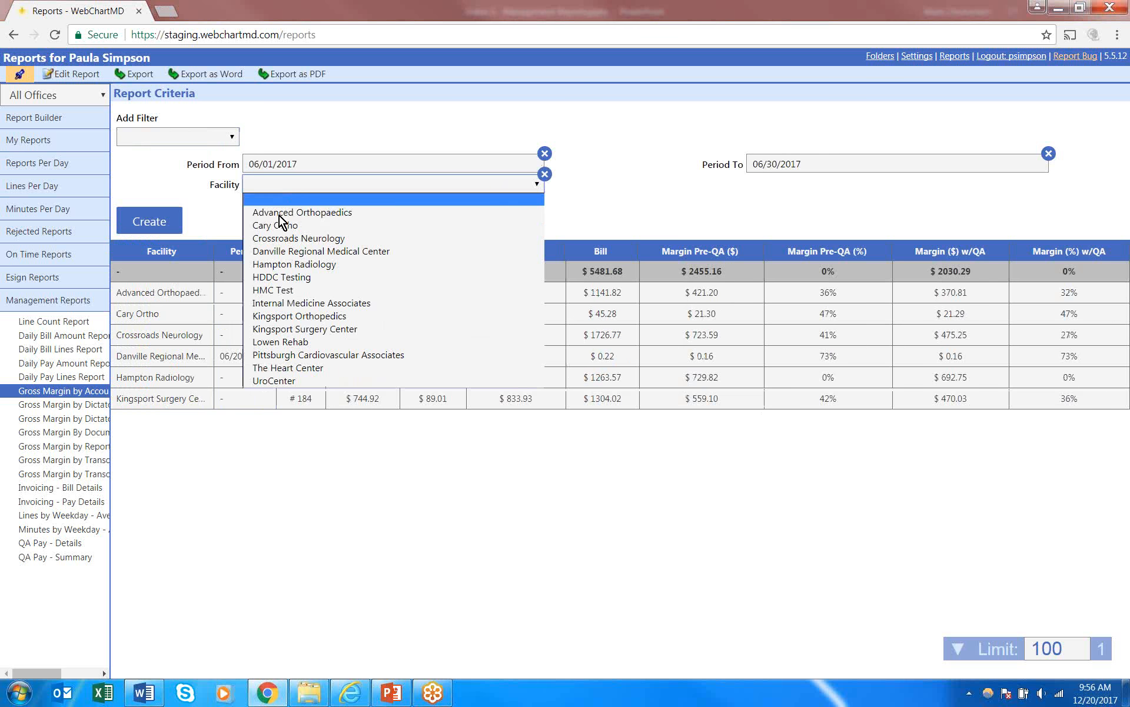
pyautogui.click(292, 213)
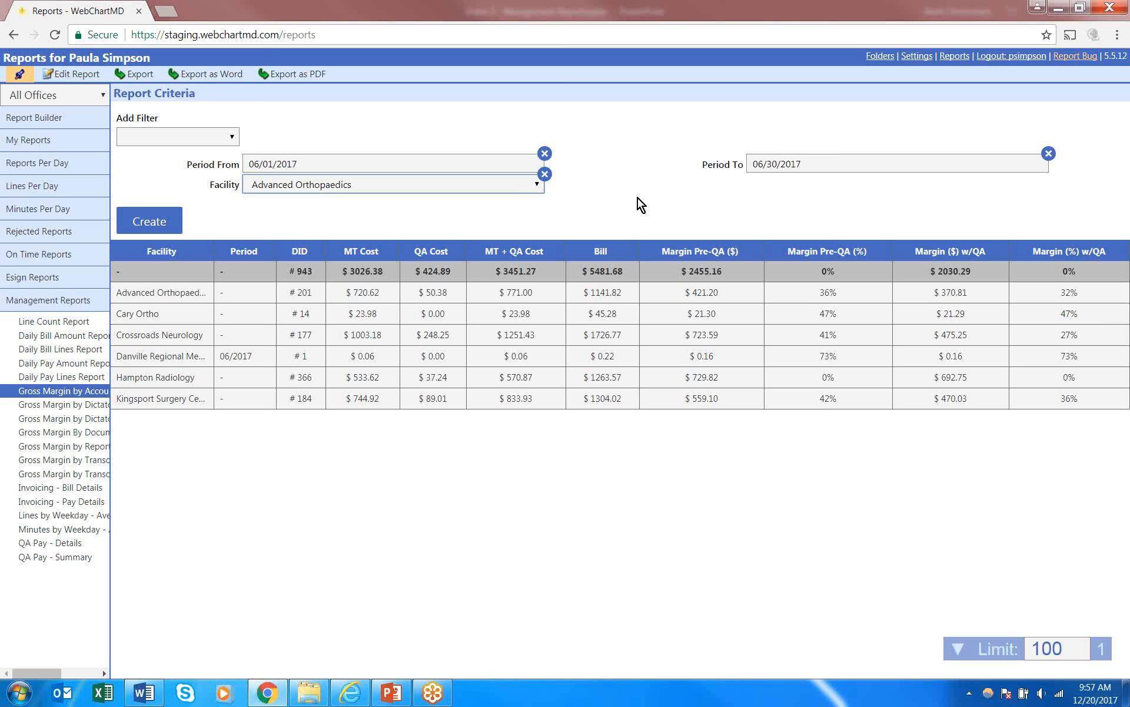
# Create the Gross Margin by Dictator - Details report for the period 06/01/2017 to 06/30/2017.
pyautogui.click(38, 407)
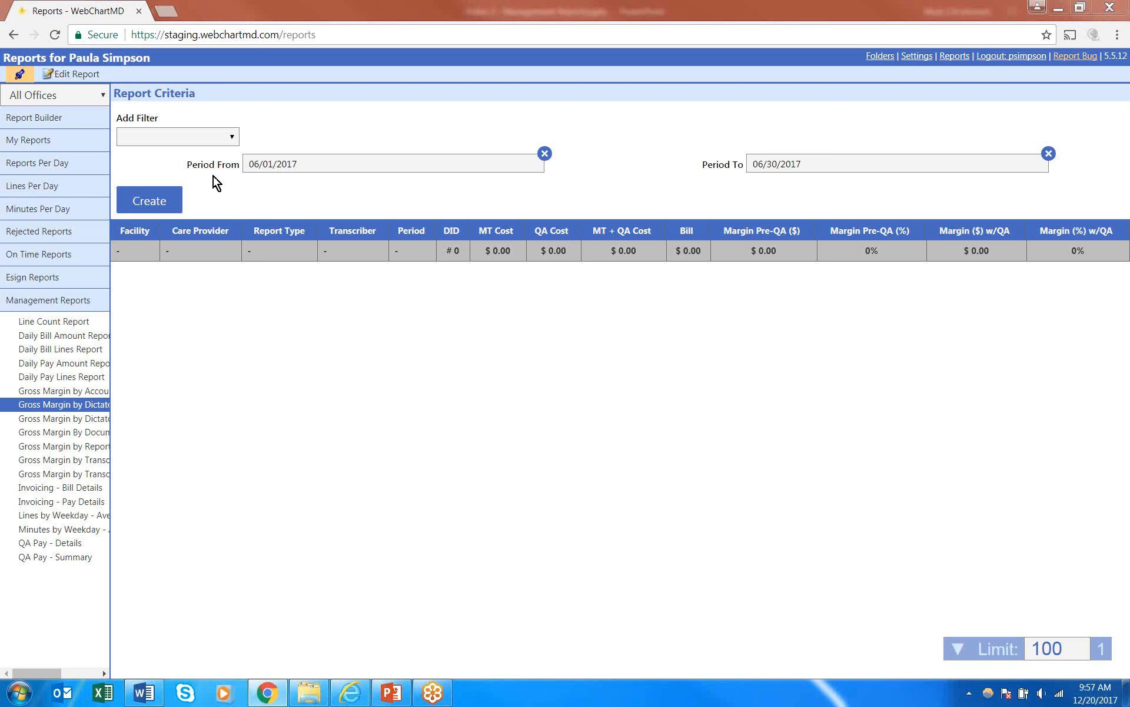
pyautogui.click(147, 202)
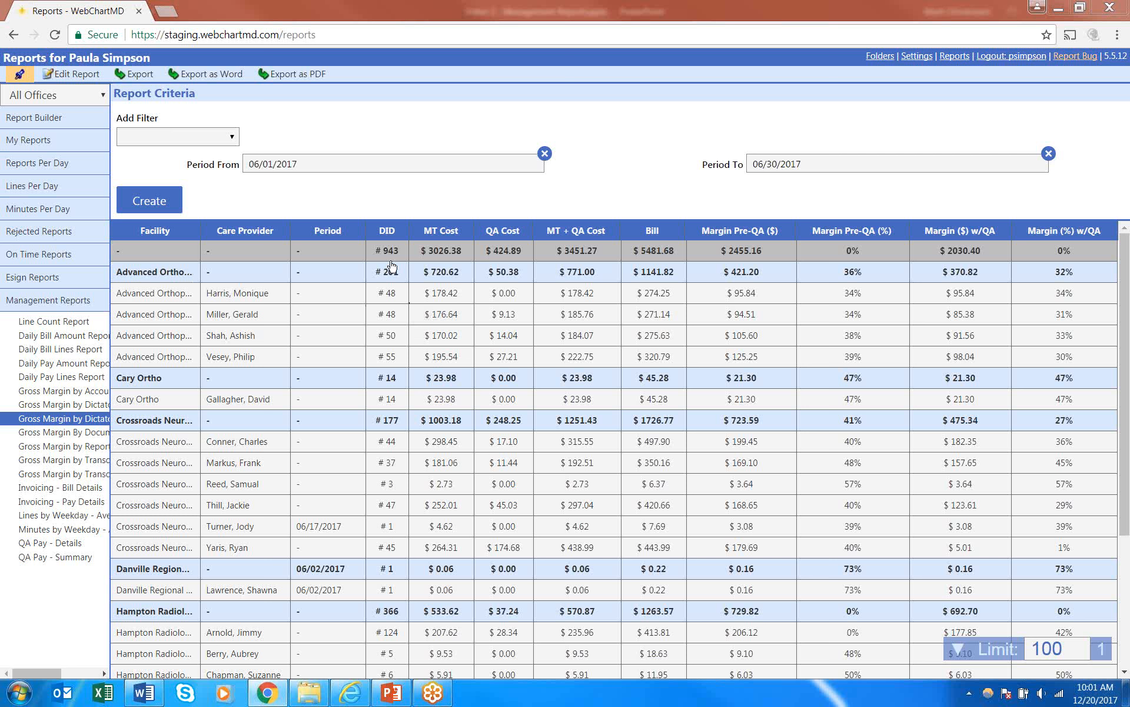
# Examine the DID counts and the margin percentages with QA in the Gross Margin by Dictator - Summary report.
pyautogui.moveTo(374, 250); pyautogui.dragTo(402, 254)
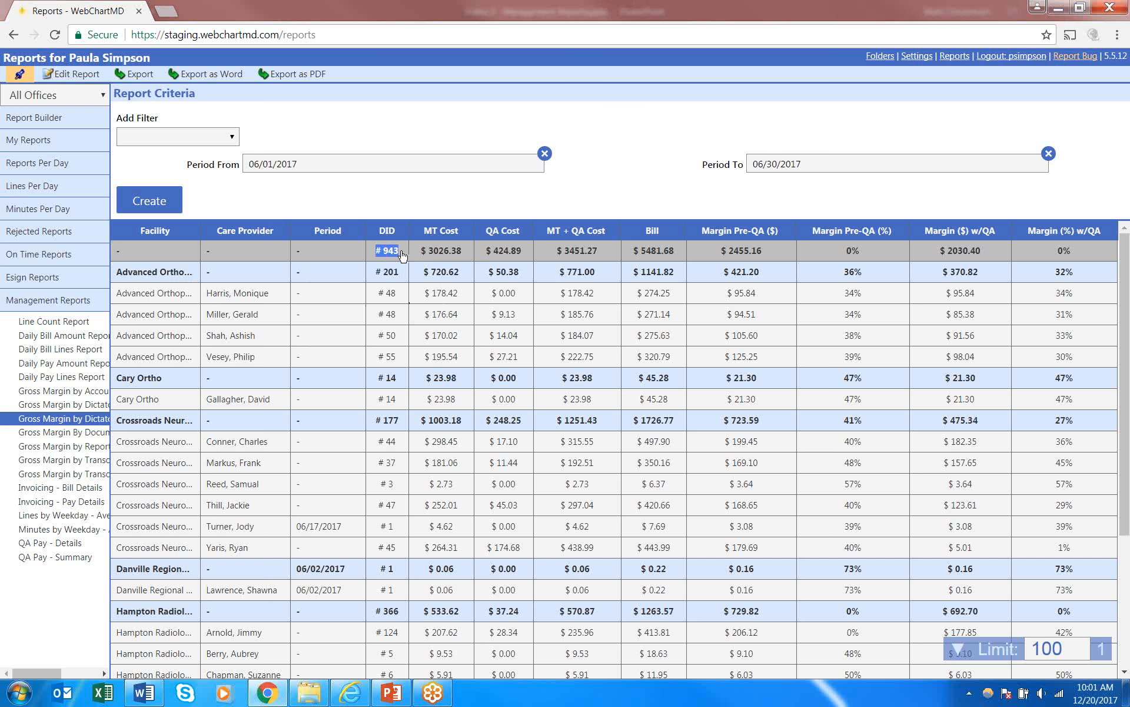
pyautogui.click(402, 254)
pyautogui.moveTo(372, 272); pyautogui.dragTo(402, 277)
pyautogui.moveTo(376, 294); pyautogui.dragTo(406, 296)
pyautogui.click(221, 362)
pyautogui.moveTo(1053, 485); pyautogui.dragTo(1079, 491)
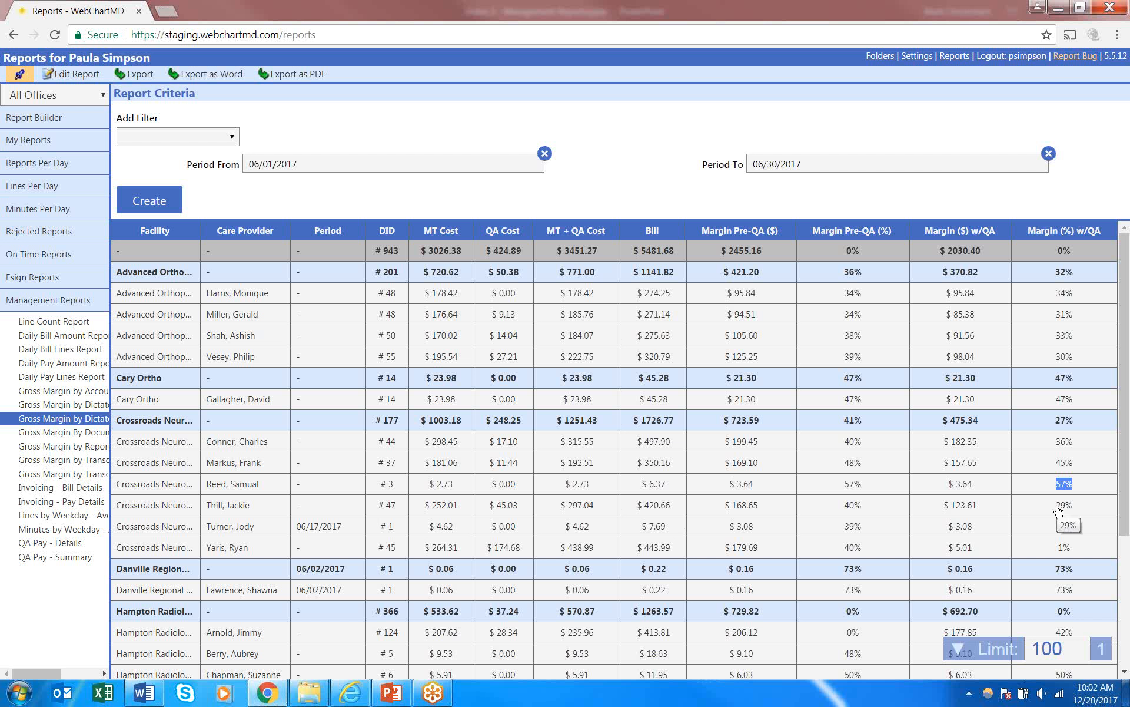
pyautogui.moveTo(1053, 505); pyautogui.dragTo(1074, 507)
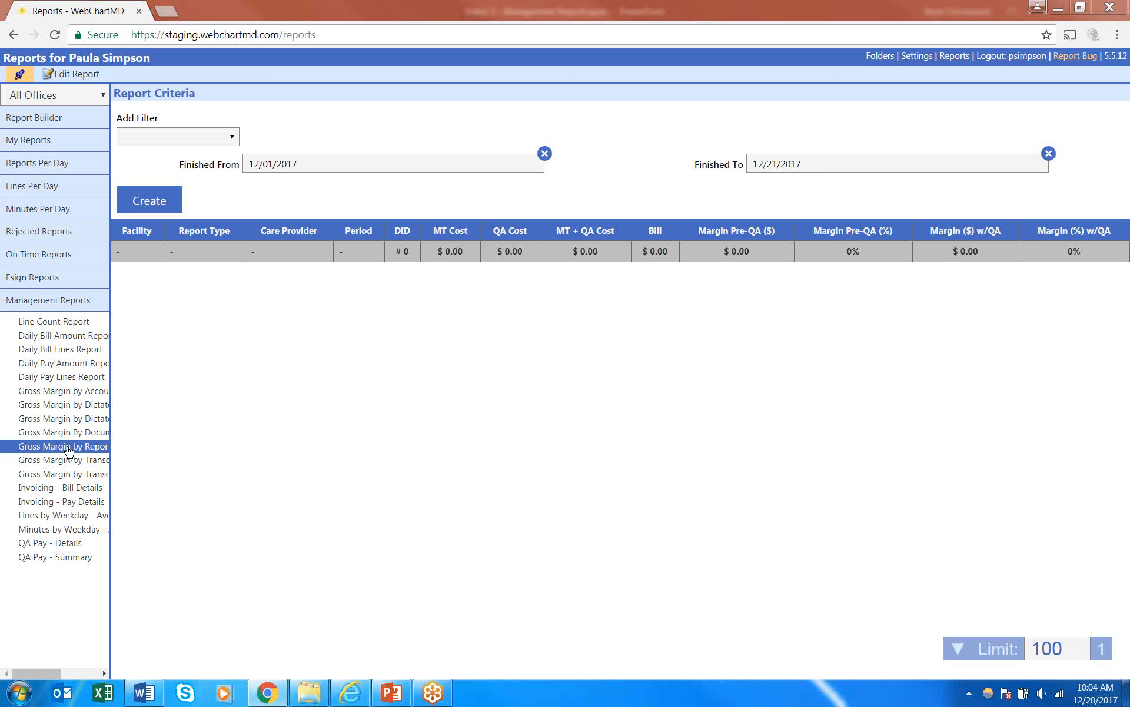
# Create the Gross Margin by Report Type - Summary report for finished dates 06/01/2017 to 06/30/2017.
pyautogui.moveTo(33, 672)
pyautogui.mouseDown()
pyautogui.moveTo(71, 685)
pyautogui.moveTo(27, 682)
pyautogui.mouseUp()
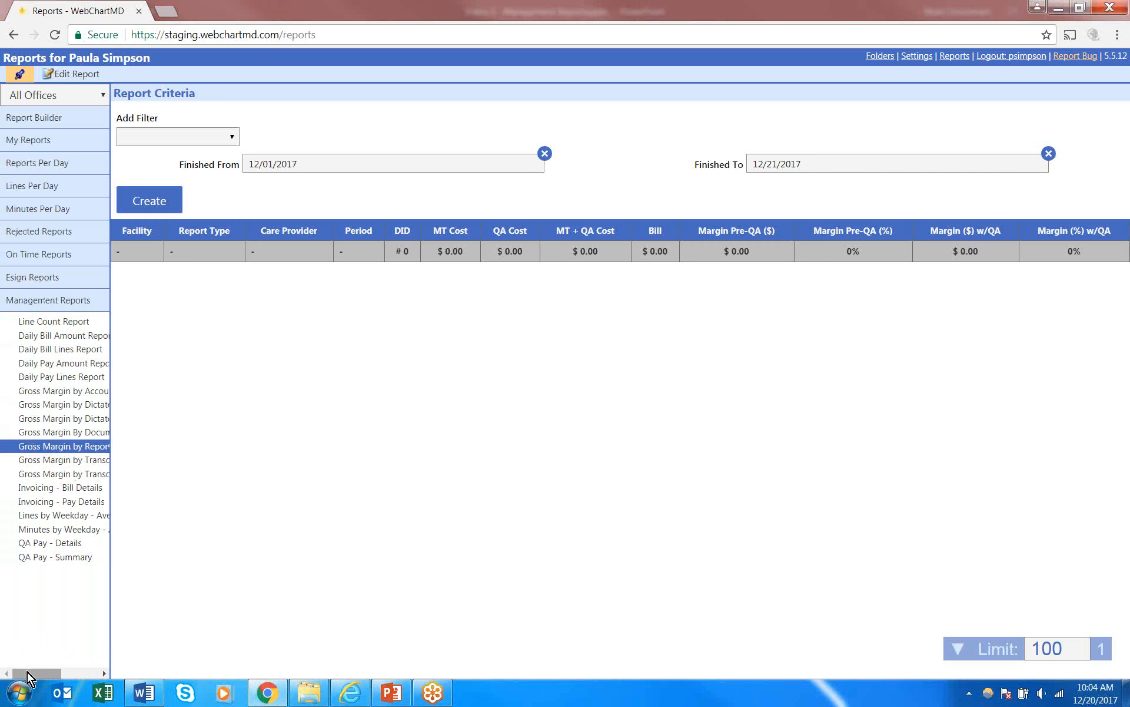
pyautogui.moveTo(27, 672); pyautogui.dragTo(62, 684)
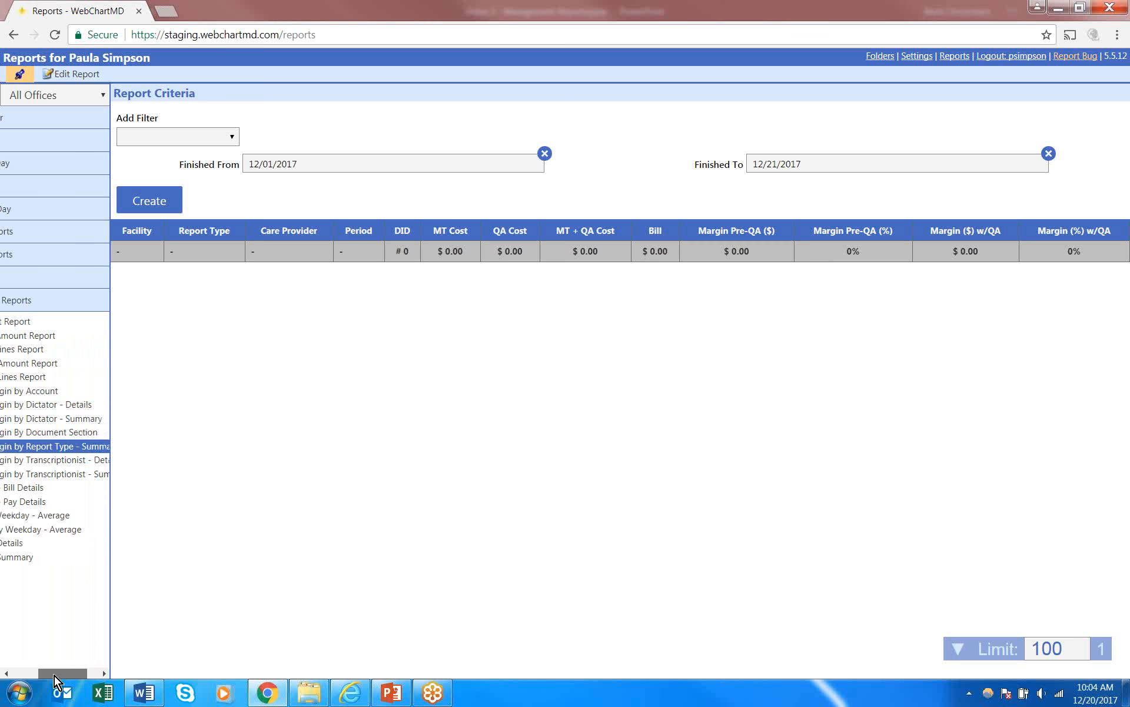
pyautogui.click(323, 161)
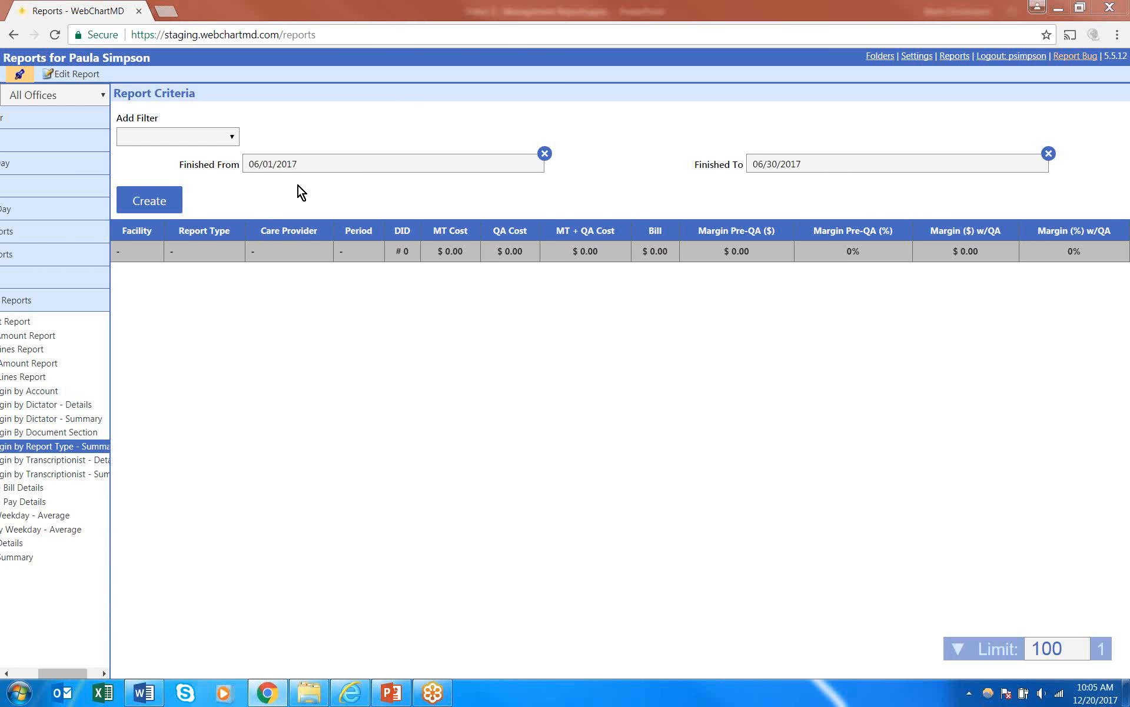
pyautogui.click(150, 201)
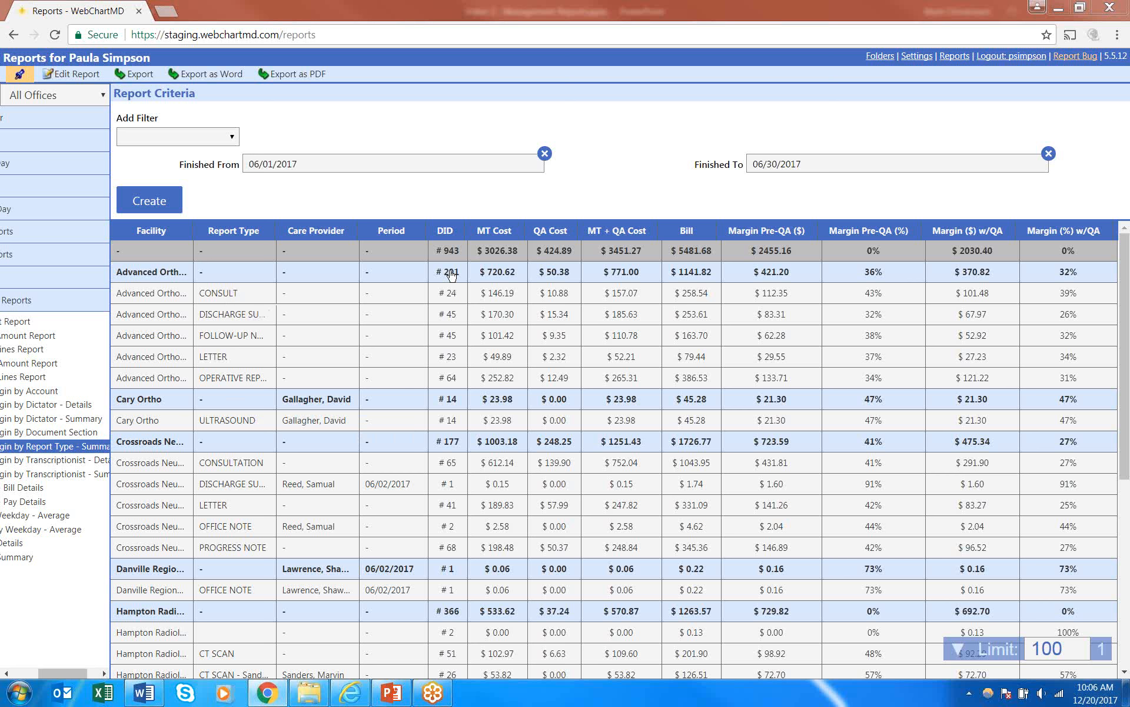
# Examine the DID counts and the margin percentages with QA for each Advanced Orthopaedics report type.
pyautogui.moveTo(448, 314); pyautogui.dragTo(448, 335)
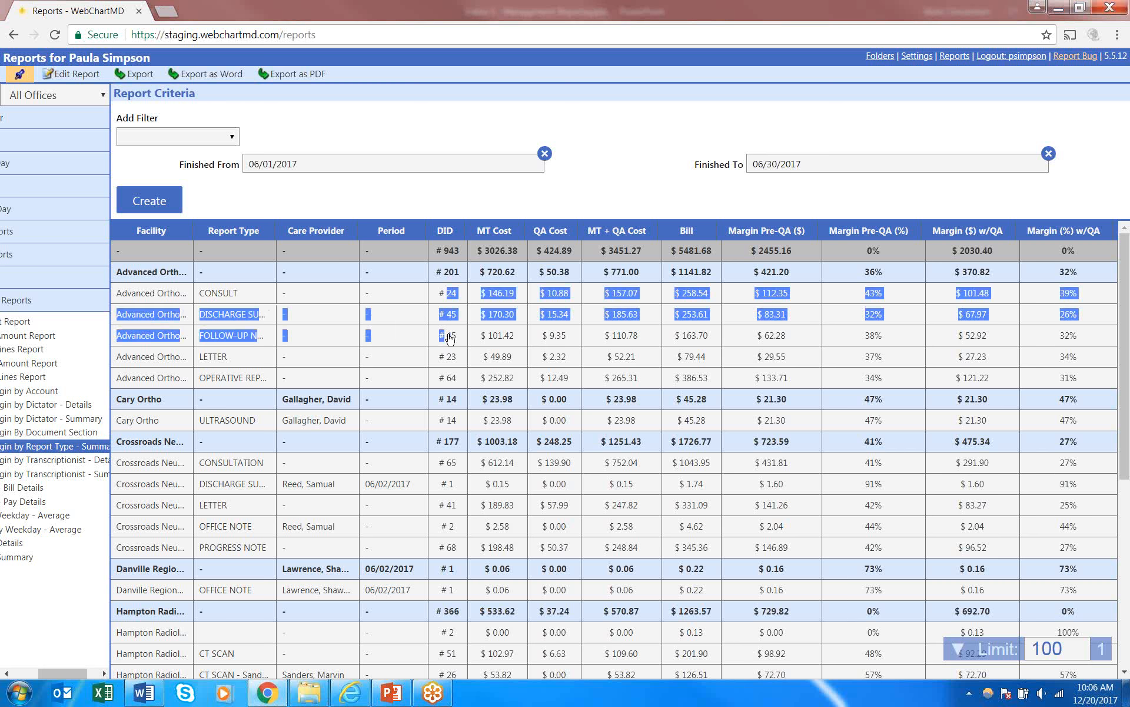
pyautogui.click(449, 357)
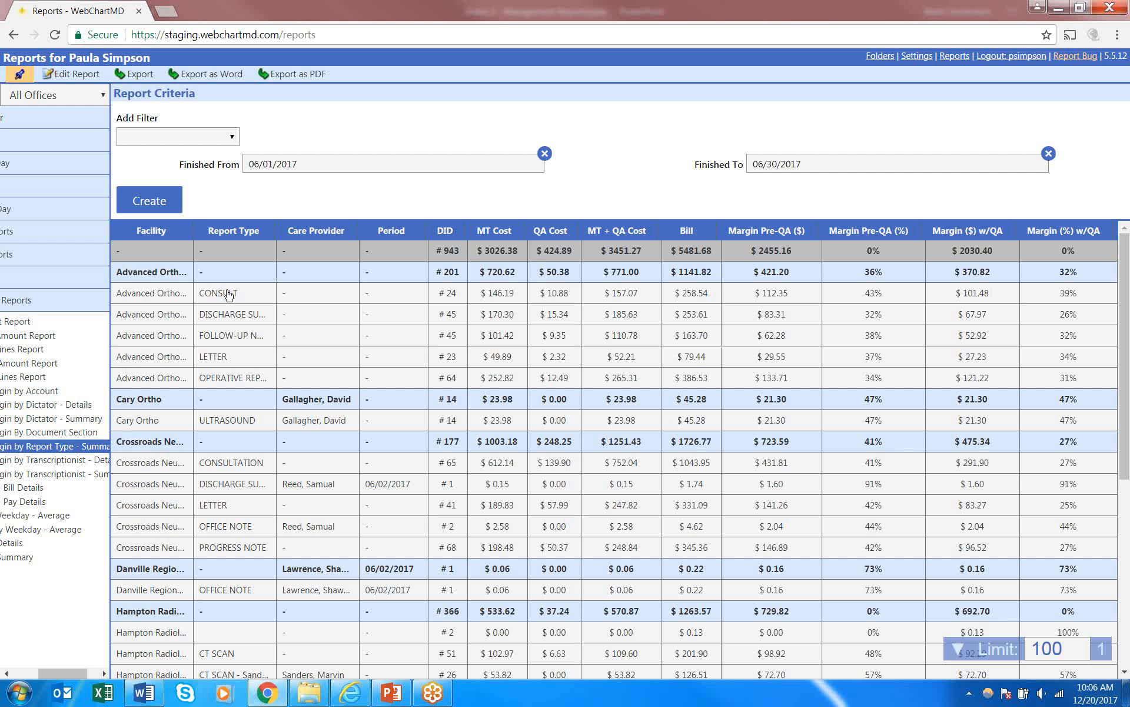
pyautogui.doubleClick(275, 296)
pyautogui.click(1058, 299)
pyautogui.moveTo(1058, 299)
pyautogui.mouseDown()
pyautogui.moveTo(1086, 300)
pyautogui.moveTo(1058, 300)
pyautogui.mouseUp()
pyautogui.click(1080, 300)
pyautogui.moveTo(1058, 300); pyautogui.dragTo(1077, 297)
pyautogui.click(1063, 321)
pyautogui.moveTo(1062, 318); pyautogui.dragTo(1079, 318)
pyautogui.click(1070, 320)
pyautogui.moveTo(1058, 318); pyautogui.dragTo(1088, 319)
pyautogui.click(1069, 321)
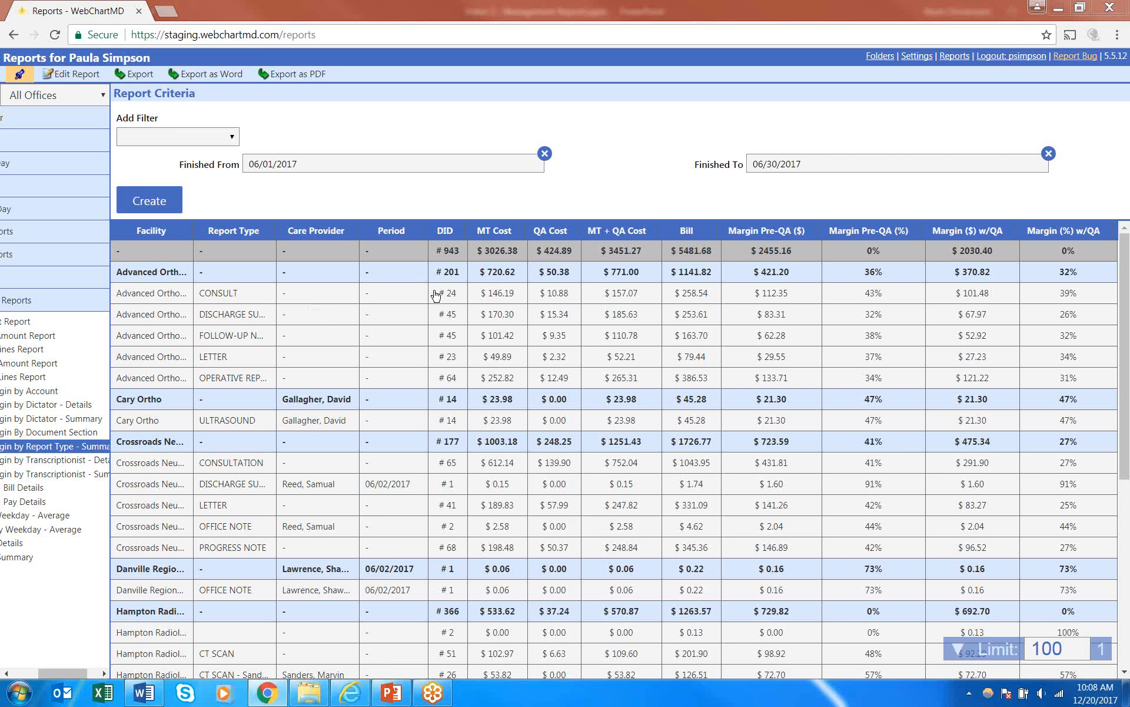
# Create the Gross Margin by Transcriptionist - Summary report for the period 06/01/2017 to 06/30/2017.
pyautogui.moveTo(438, 293); pyautogui.dragTo(458, 299)
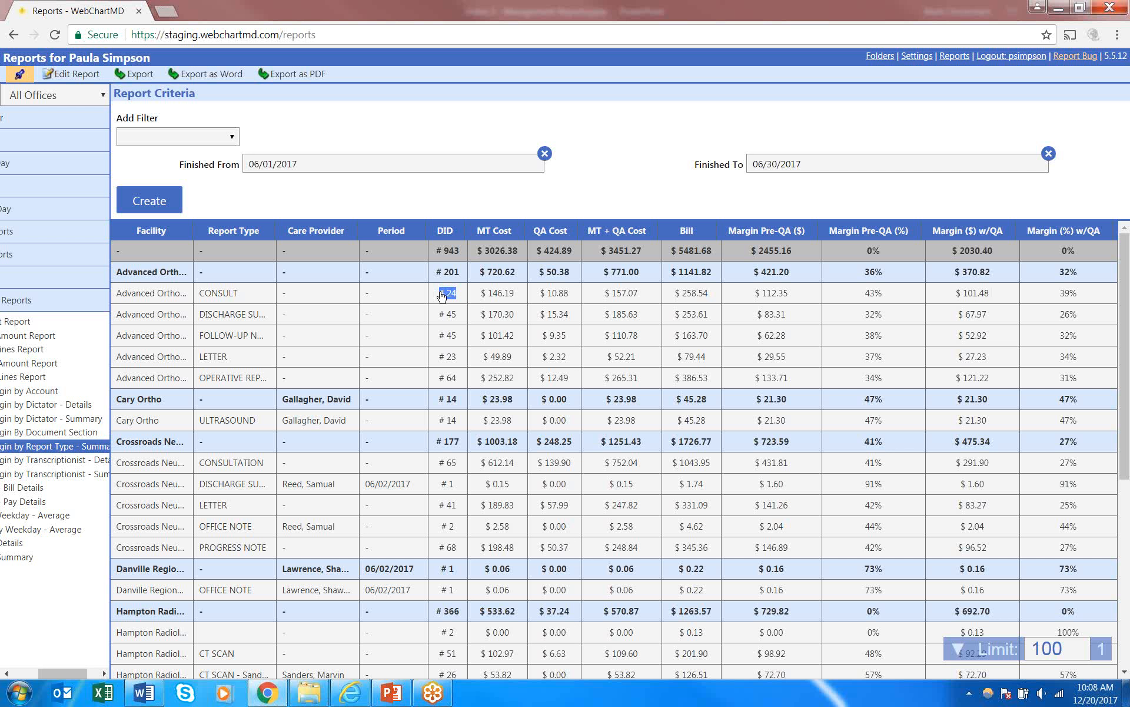
pyautogui.click(53, 465)
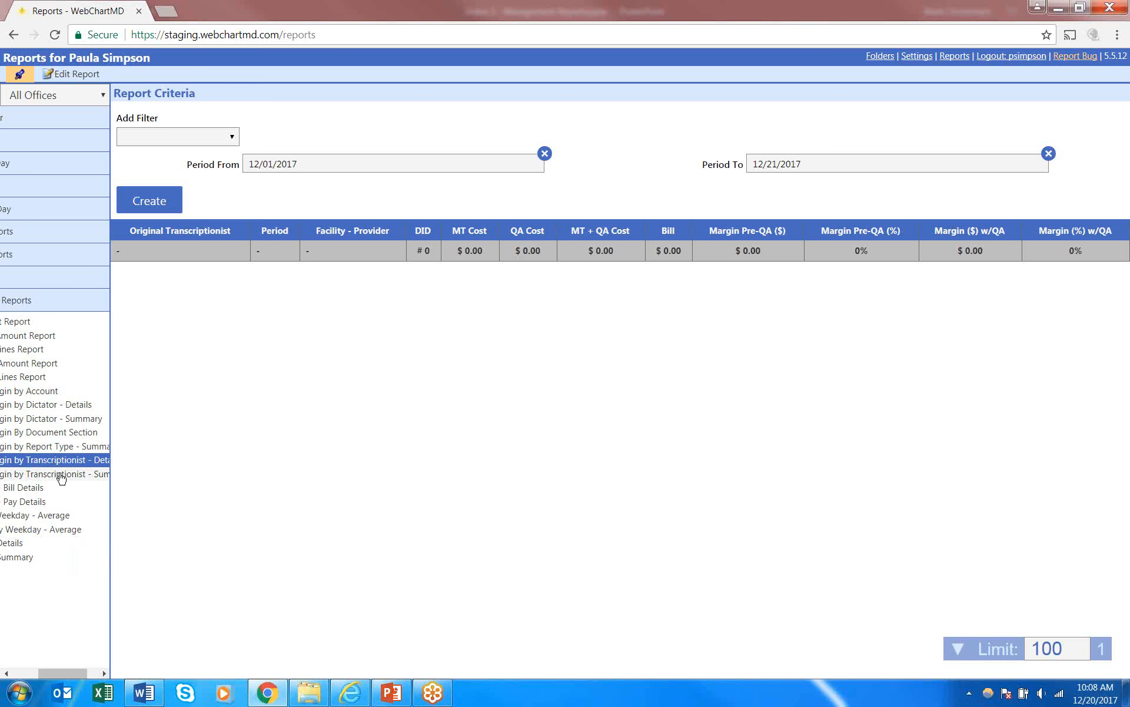
pyautogui.click(62, 476)
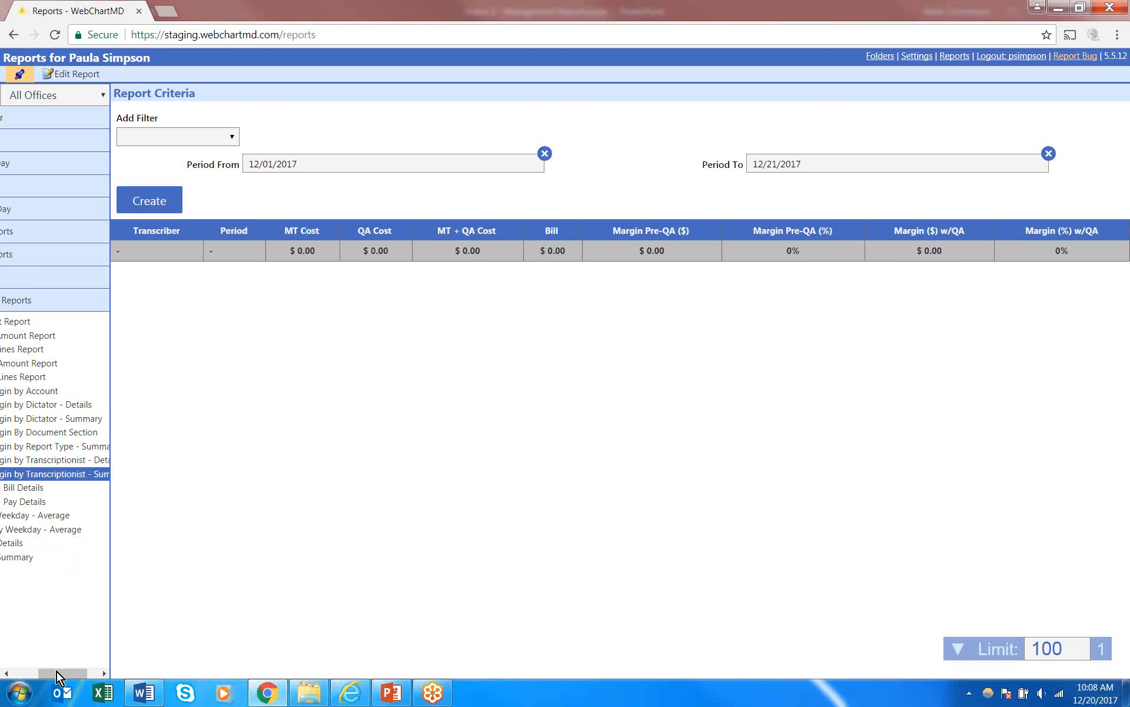
pyautogui.moveTo(56, 671); pyautogui.dragTo(35, 666)
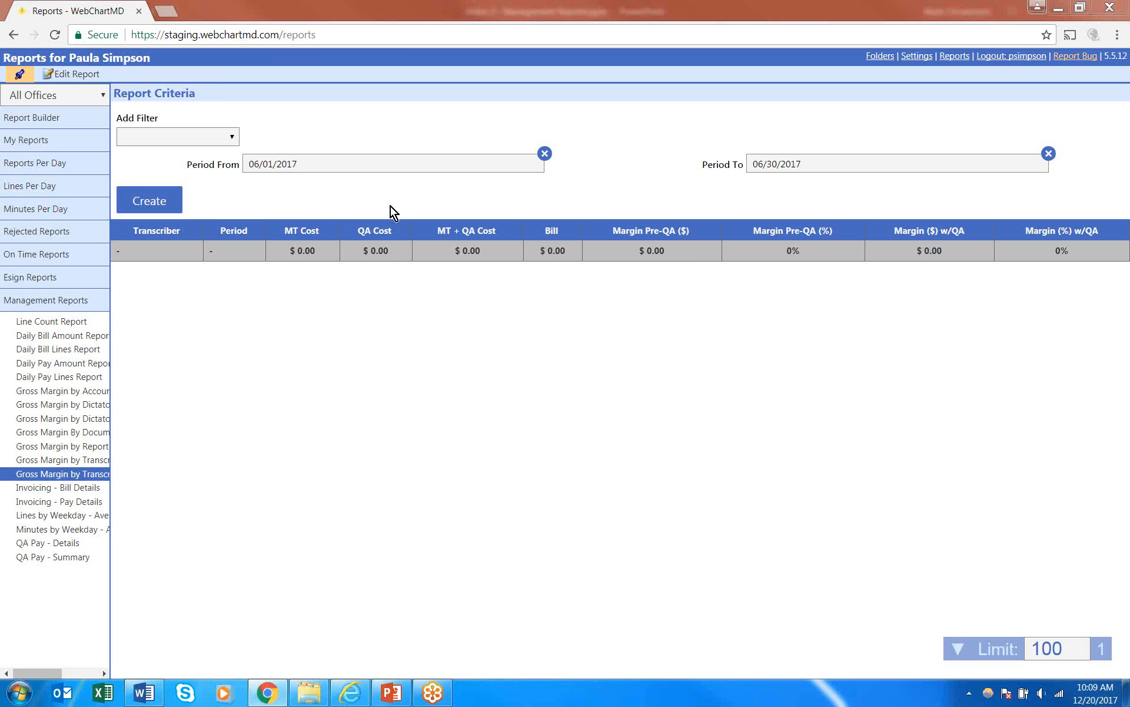
pyautogui.click(149, 199)
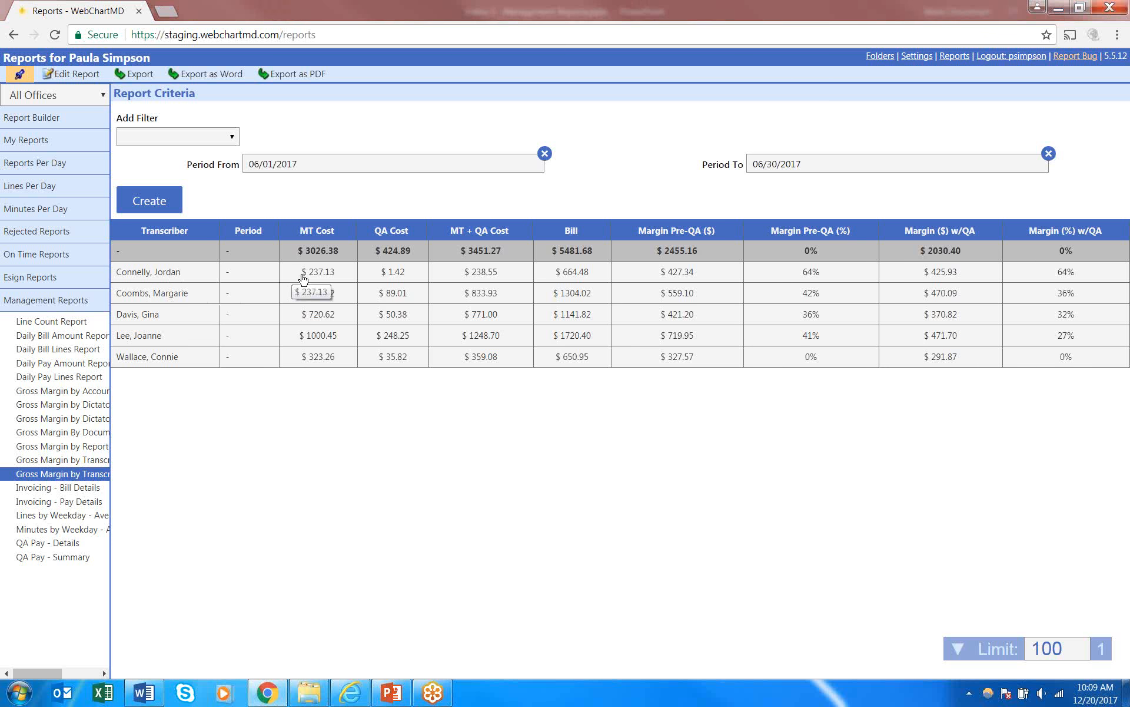
# Examine the MT, QA and combined MT + QA costs of the first transcriber in the report.
pyautogui.moveTo(304, 279); pyautogui.dragTo(345, 277)
pyautogui.click(311, 276)
pyautogui.tripleClick(311, 276)
pyautogui.click(310, 276)
pyautogui.moveTo(309, 276); pyautogui.dragTo(338, 278)
pyautogui.moveTo(382, 272); pyautogui.dragTo(406, 274)
pyautogui.moveTo(388, 276); pyautogui.dragTo(395, 281)
pyautogui.click(484, 277)
pyautogui.moveTo(464, 273); pyautogui.dragTo(500, 278)
# Examine the first transcriber's bill amount and the margins before and with QA.
pyautogui.click(559, 277)
pyautogui.moveTo(559, 277); pyautogui.dragTo(594, 276)
pyautogui.moveTo(658, 274); pyautogui.dragTo(712, 276)
pyautogui.moveTo(380, 273); pyautogui.dragTo(411, 274)
pyautogui.moveTo(924, 273); pyautogui.dragTo(964, 275)
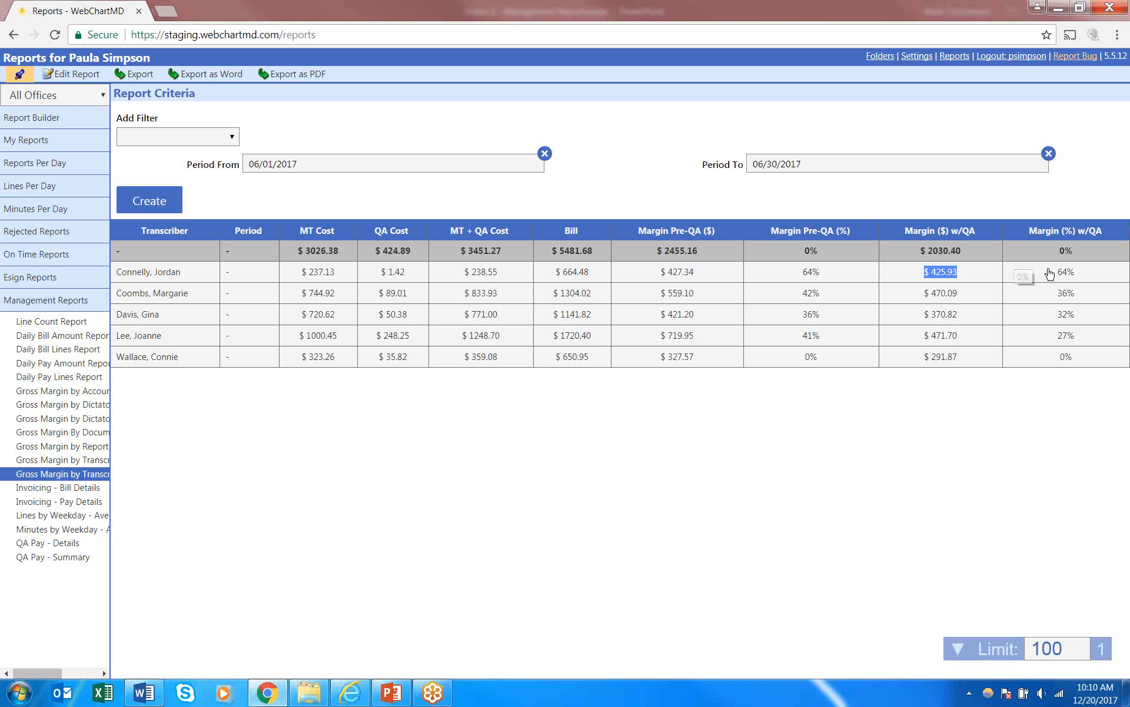
pyautogui.moveTo(1057, 273); pyautogui.dragTo(1079, 275)
pyautogui.click(1084, 276)
# Examine the MT, QA and combined costs of the fourth transcriber in the report.
pyautogui.moveTo(377, 342); pyautogui.dragTo(416, 344)
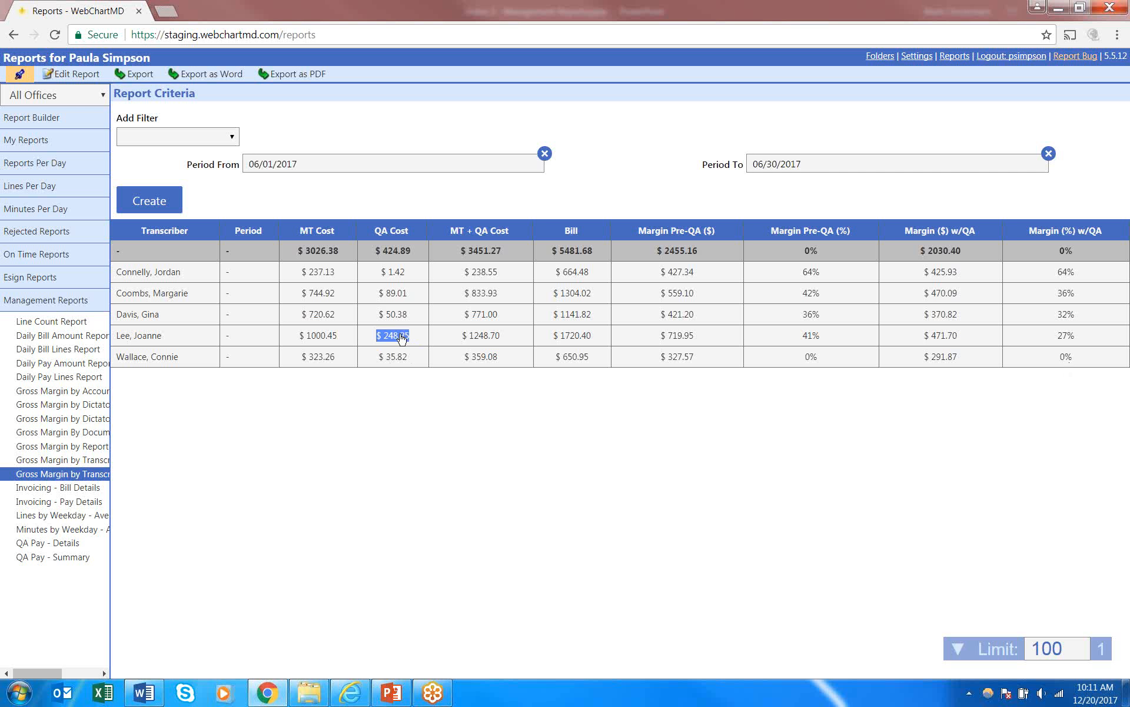
pyautogui.click(401, 337)
pyautogui.moveTo(296, 340); pyautogui.dragTo(337, 337)
pyautogui.click(316, 343)
pyautogui.moveTo(302, 341); pyautogui.dragTo(337, 338)
pyautogui.click(312, 344)
pyautogui.moveTo(374, 341); pyautogui.dragTo(414, 341)
pyautogui.moveTo(462, 336); pyautogui.dragTo(506, 342)
# Examine the fourth transcriber's bill amount, pre-QA margin and margins with QA.
pyautogui.moveTo(559, 337); pyautogui.dragTo(608, 341)
pyautogui.click(573, 341)
pyautogui.moveTo(549, 349); pyautogui.dragTo(606, 343)
pyautogui.click(661, 344)
pyautogui.moveTo(661, 343); pyautogui.dragTo(706, 345)
pyautogui.click(678, 335)
pyautogui.tripleClick(945, 339)
pyautogui.click(949, 341)
pyautogui.moveTo(1057, 335); pyautogui.dragTo(1092, 340)
pyautogui.click(1073, 337)
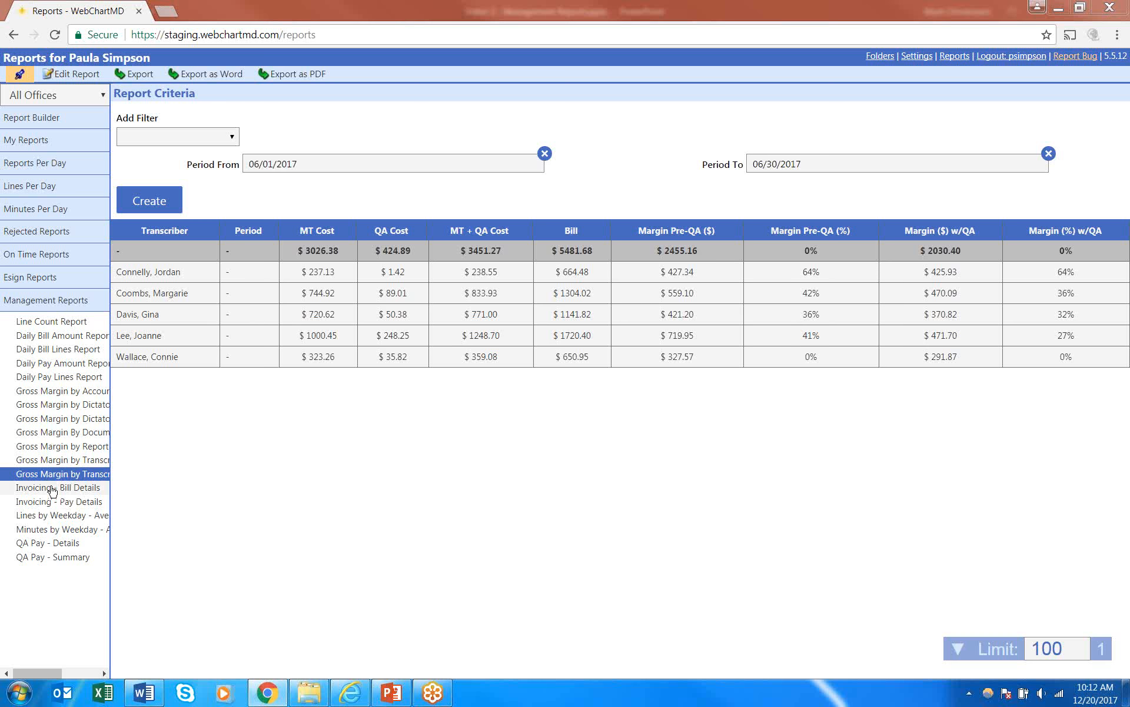
# Open the Lines by Weekday - Average management report and set its Uploaded Date From to 06/01/2017.
pyautogui.click(56, 516)
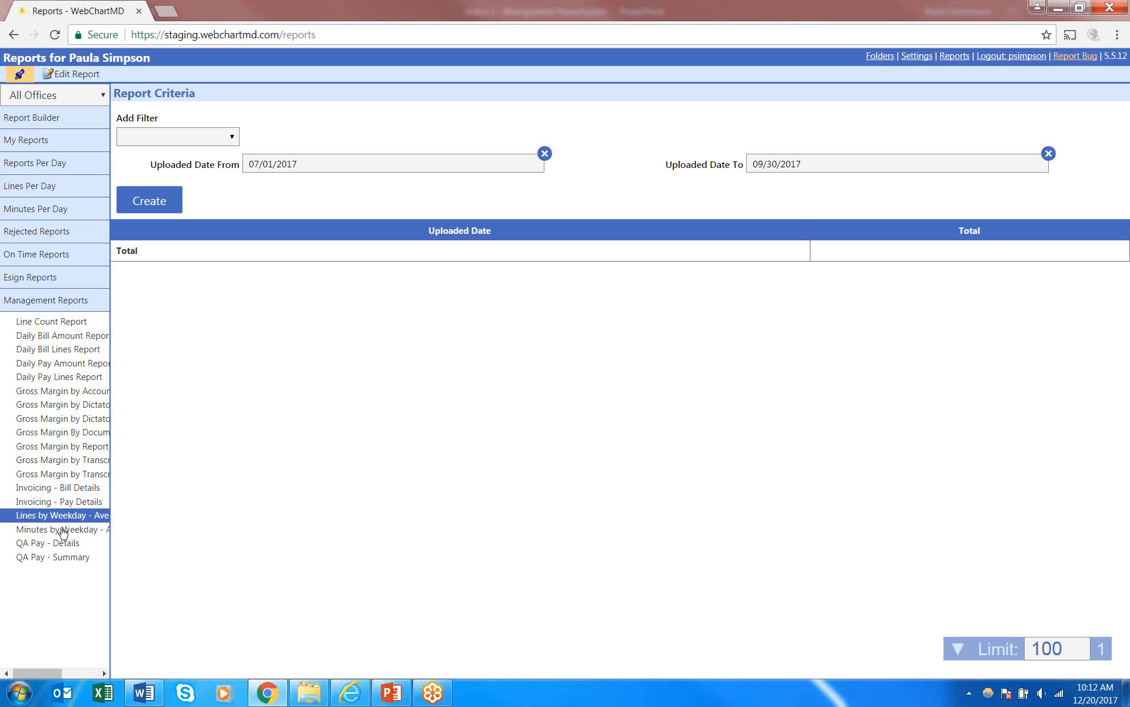
pyautogui.click(65, 532)
pyautogui.click(73, 516)
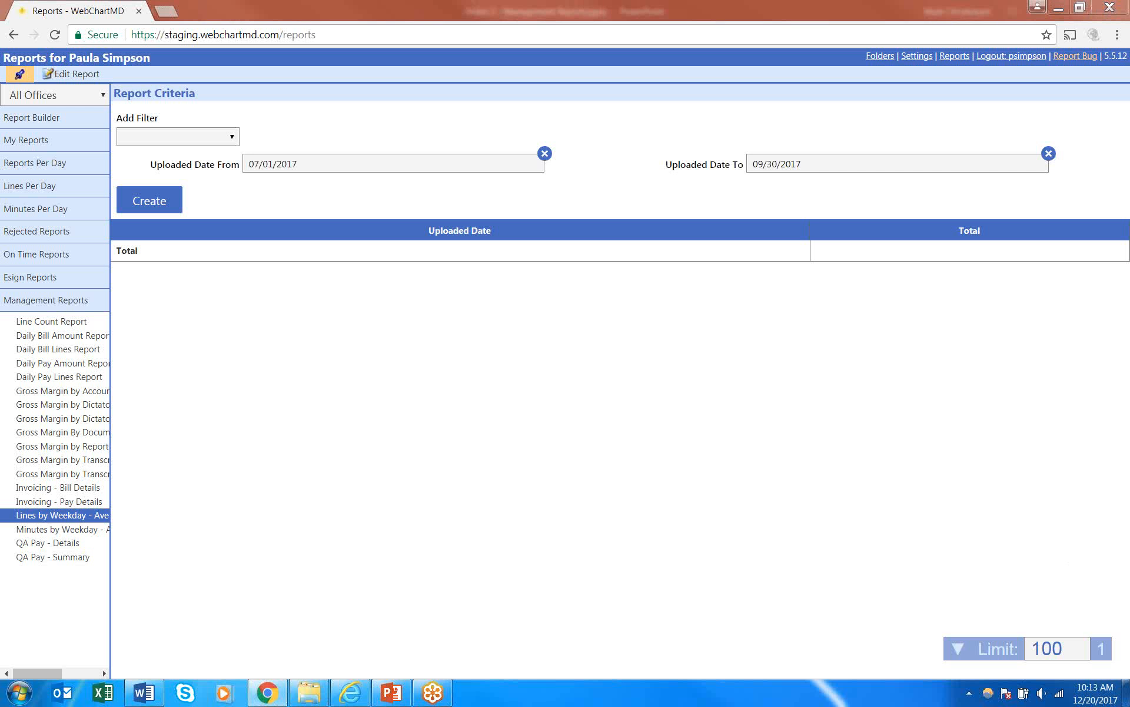
pyautogui.click(354, 165)
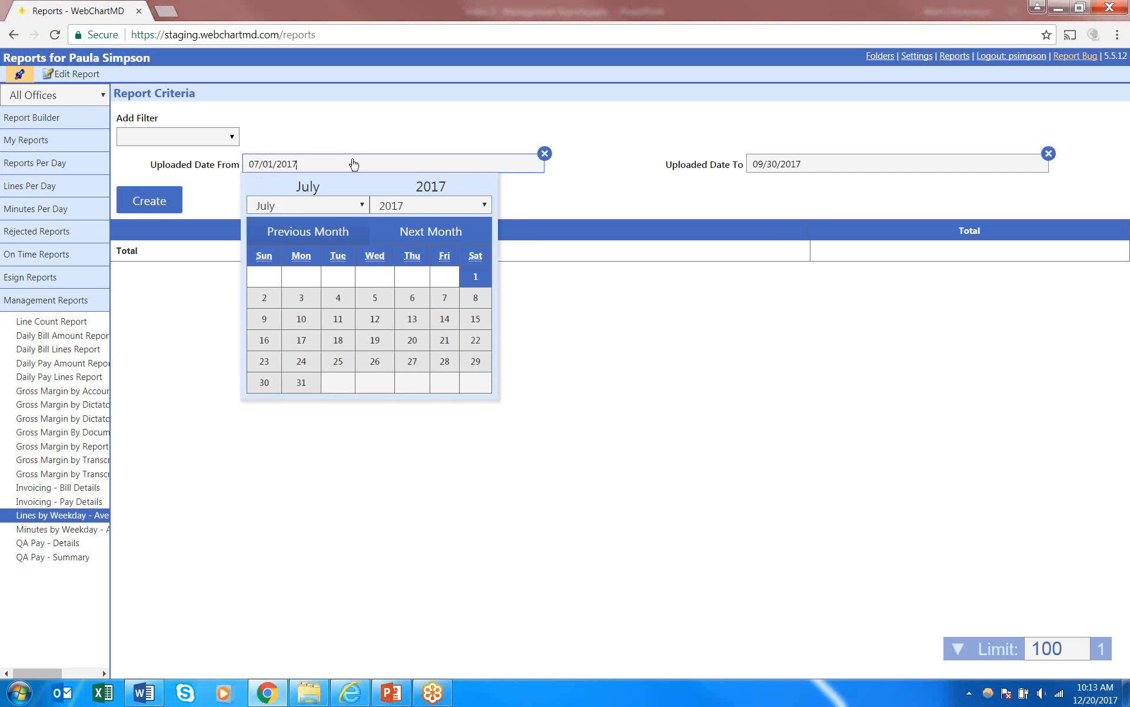
pyautogui.click(306, 234)
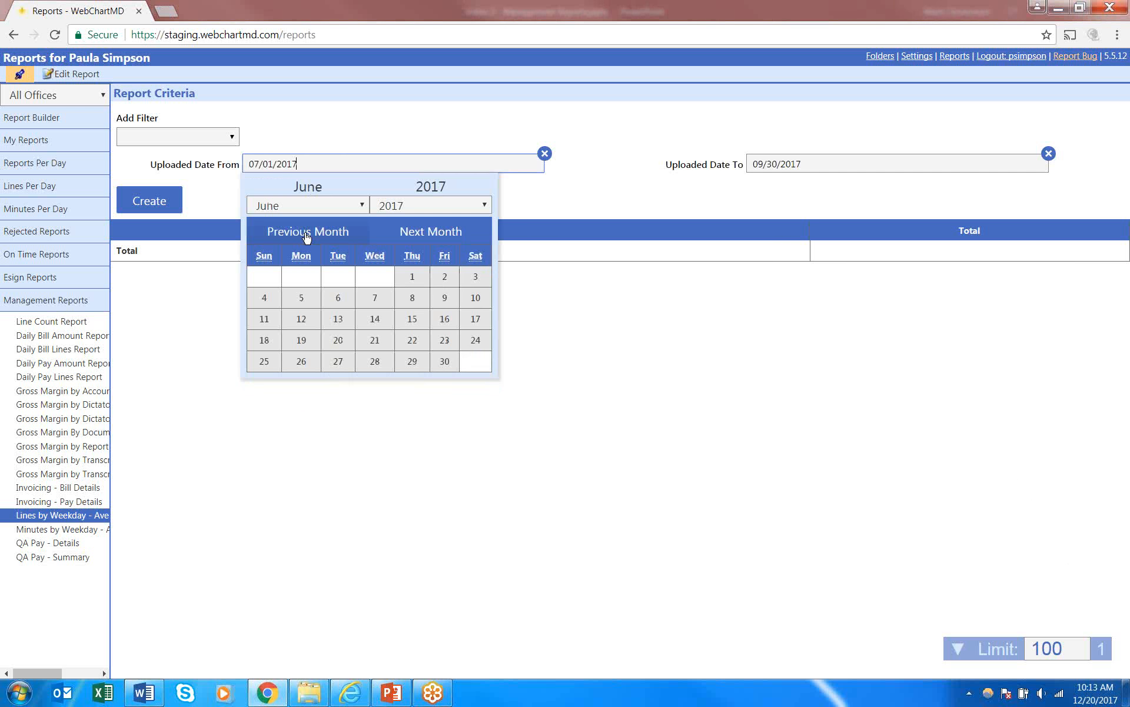
pyautogui.click(411, 277)
# Set the Uploaded Date To to 06/30/2017 and create the Lines by Weekday - Average report.
pyautogui.click(858, 164)
pyautogui.click(808, 231)
pyautogui.click(808, 231)
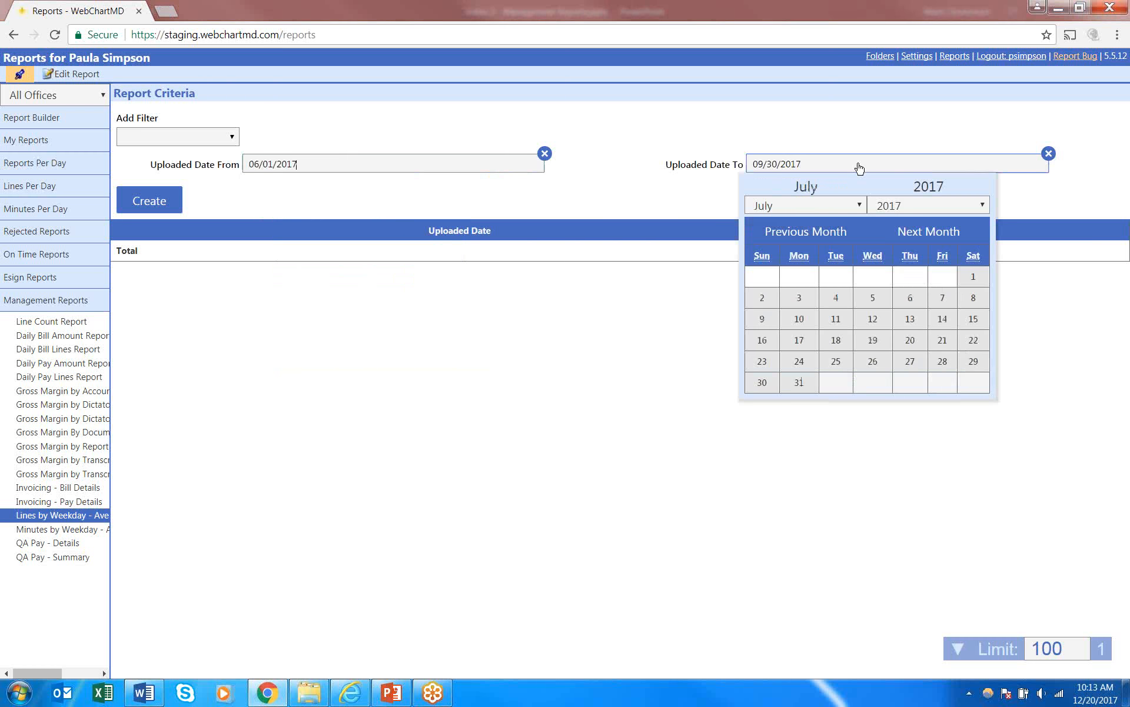
pyautogui.click(809, 231)
pyautogui.click(808, 231)
pyautogui.click(926, 235)
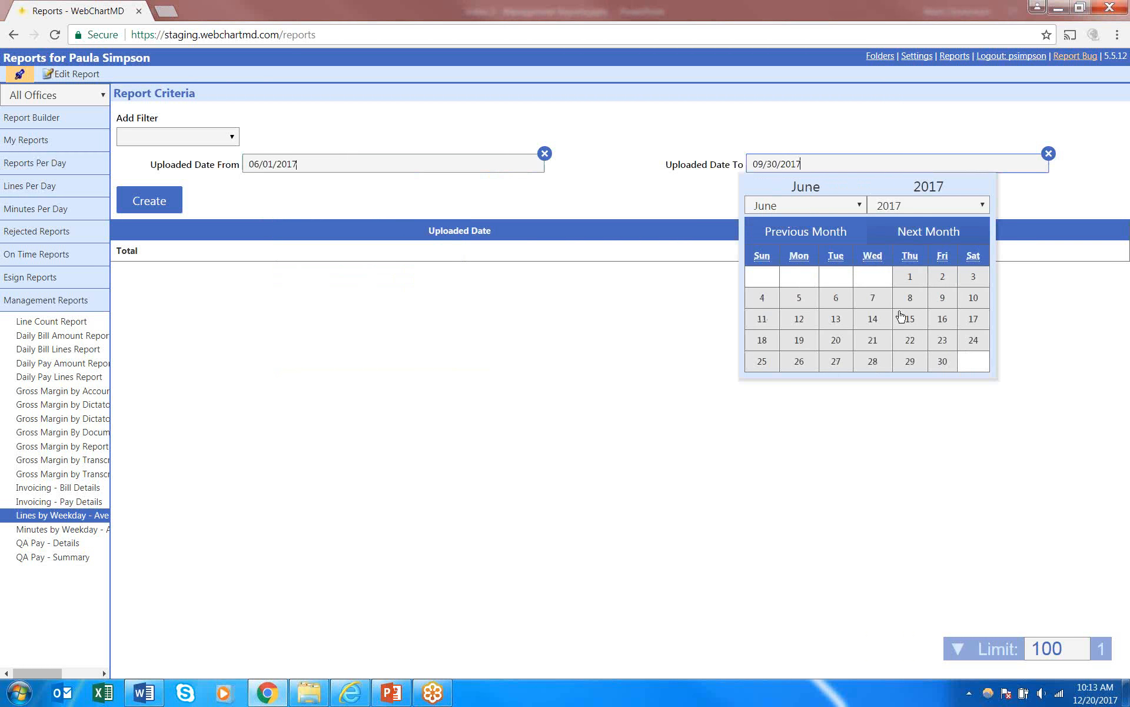
pyautogui.click(941, 361)
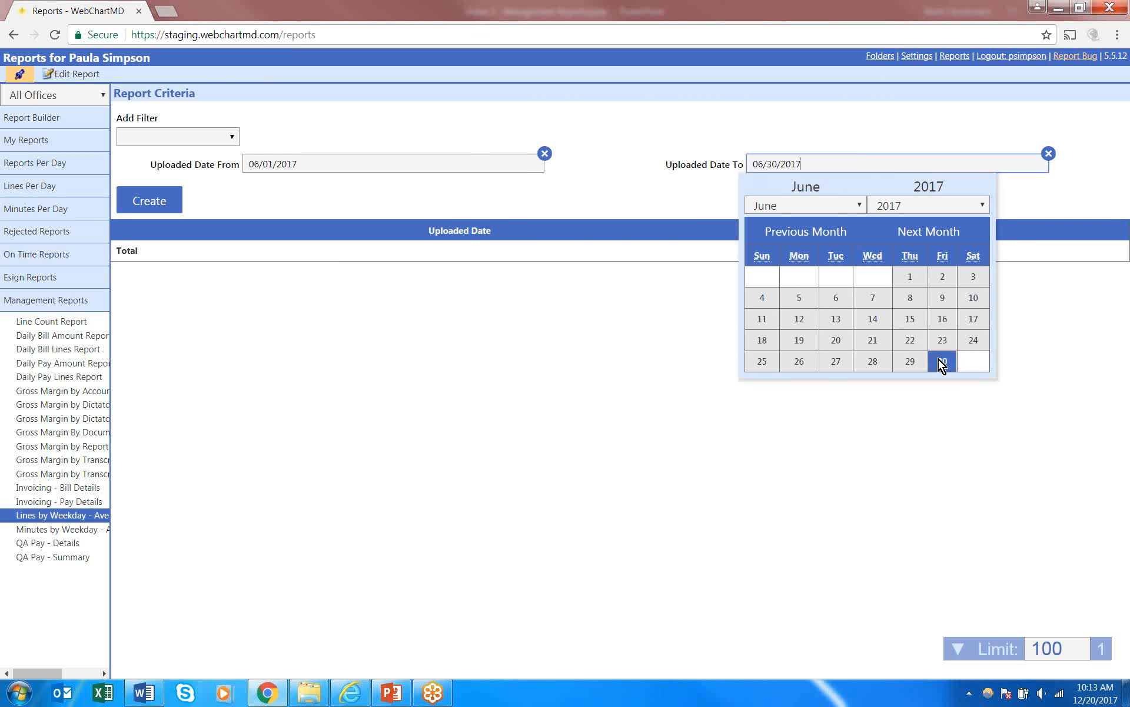
pyautogui.click(149, 200)
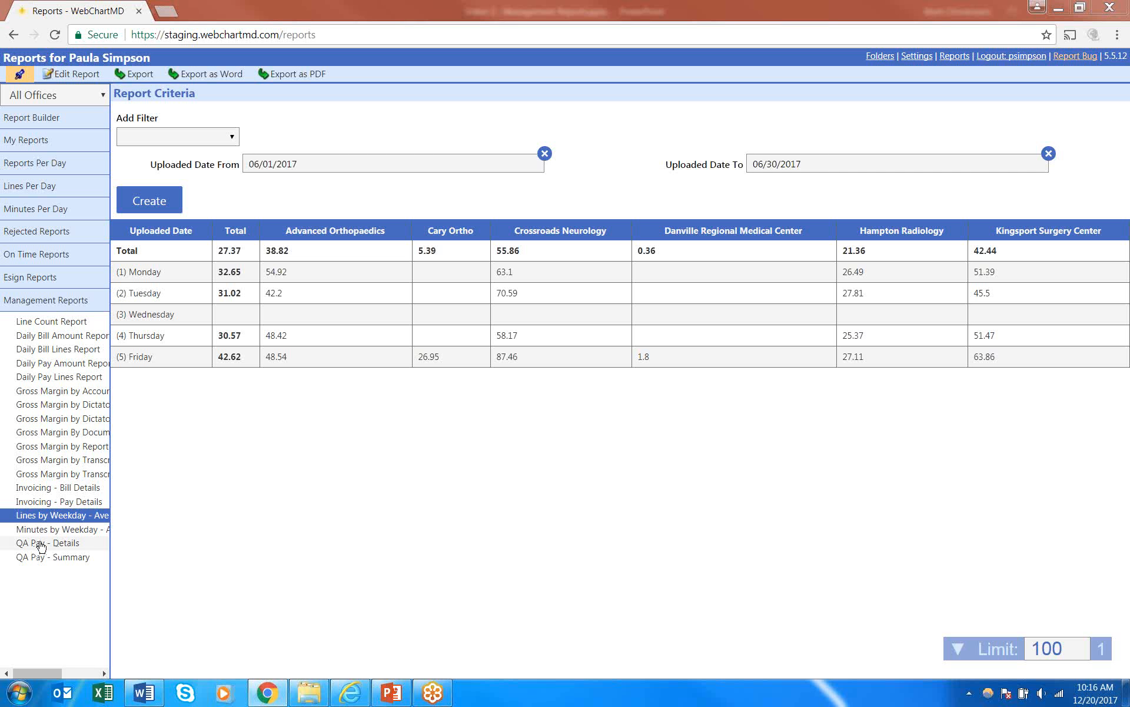
# Create the QA Pay - Summary report for the QA iteration status with Finished From set to 06/01/2017.
pyautogui.click(67, 562)
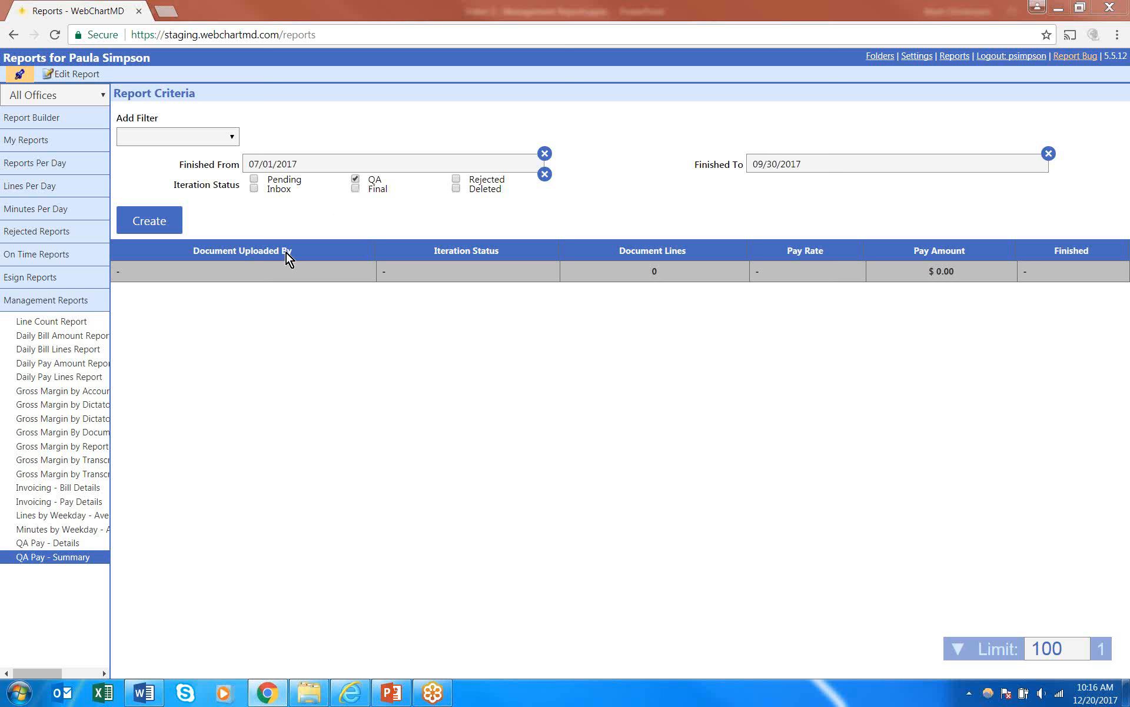
pyautogui.click(355, 179)
pyautogui.click(356, 179)
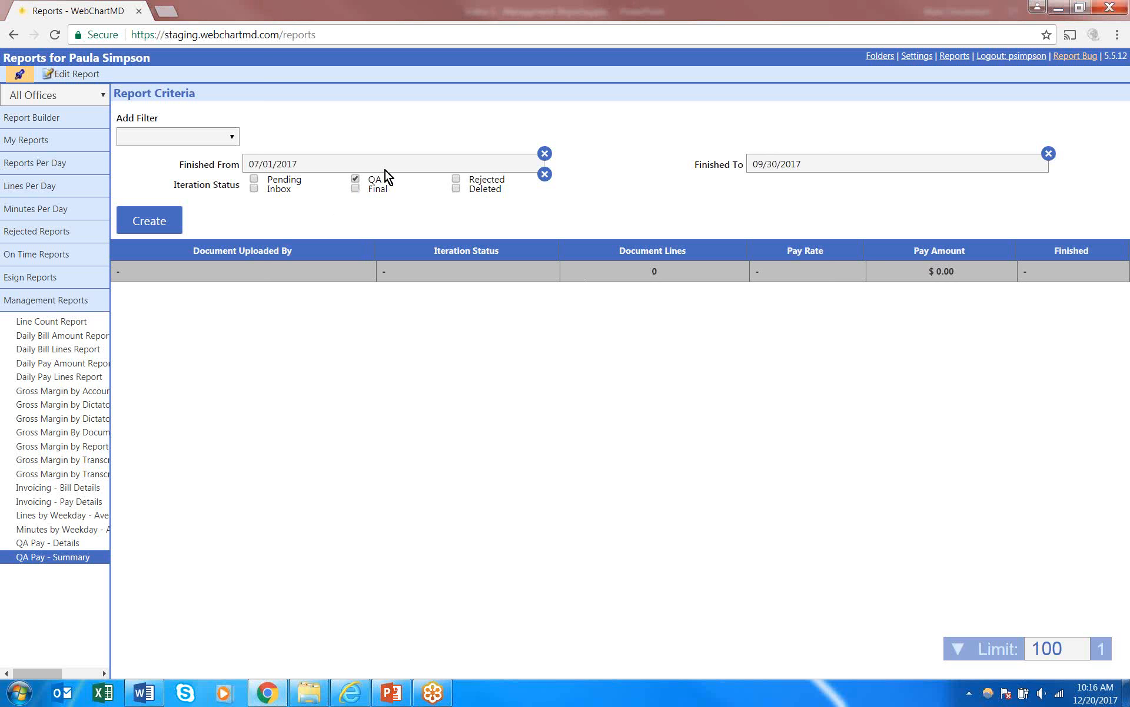
pyautogui.click(365, 164)
pyautogui.click(310, 235)
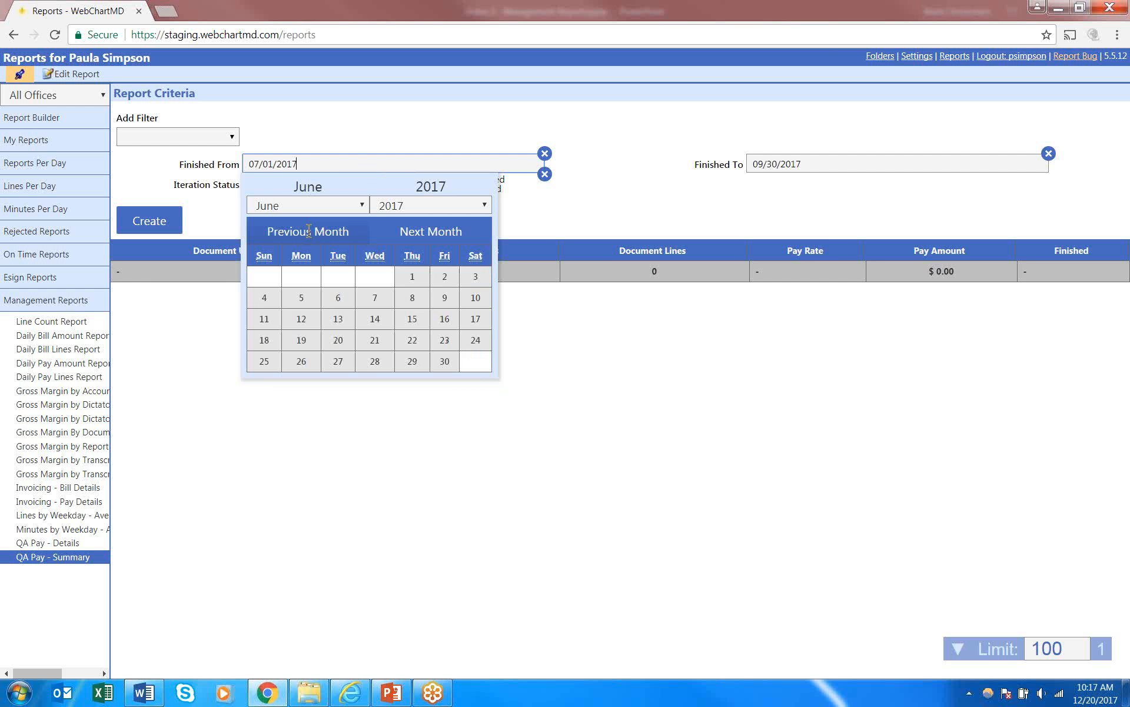
pyautogui.click(412, 276)
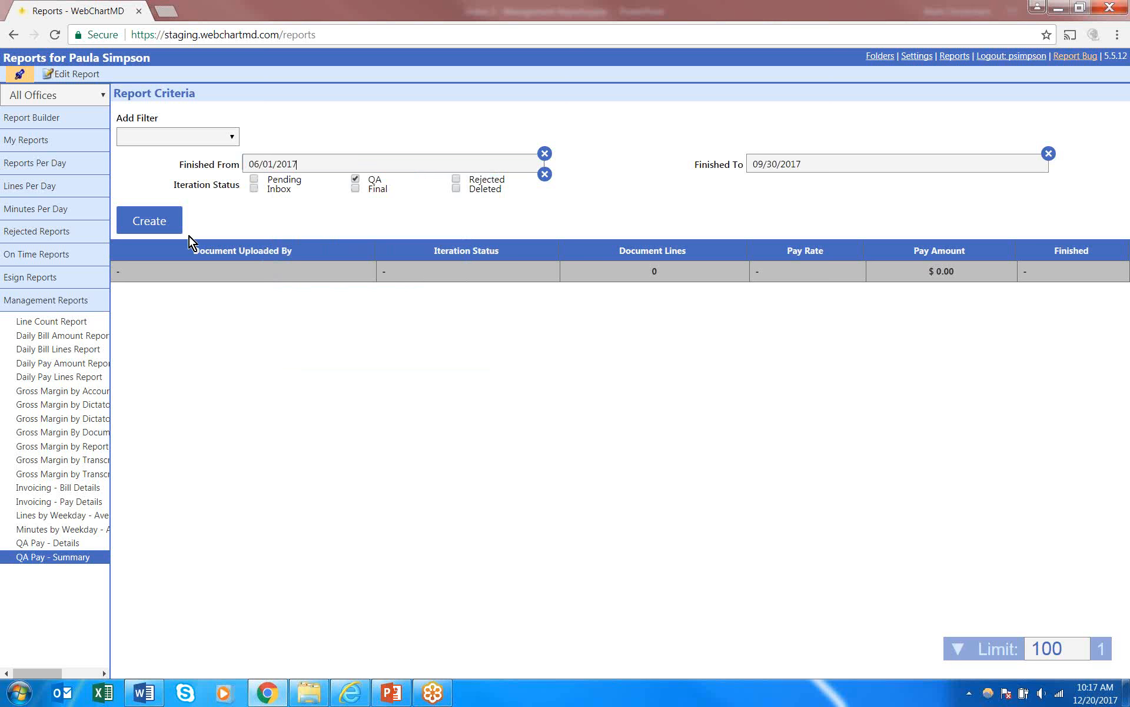
pyautogui.click(155, 221)
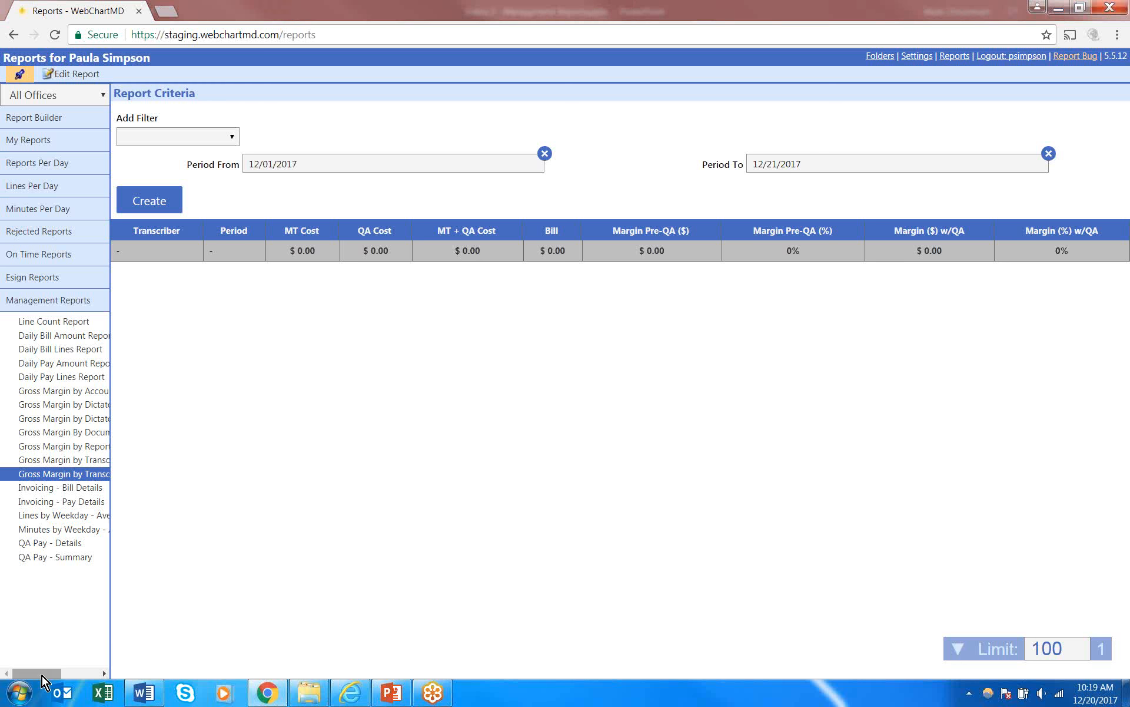
# Edit the Gross Margin by Transcriptionist - Summary report and include the DID column between Period and MT Cost.
pyautogui.moveTo(41, 675)
pyautogui.mouseDown()
pyautogui.moveTo(83, 672)
pyautogui.moveTo(39, 673)
pyautogui.mouseUp()
pyautogui.click(77, 73)
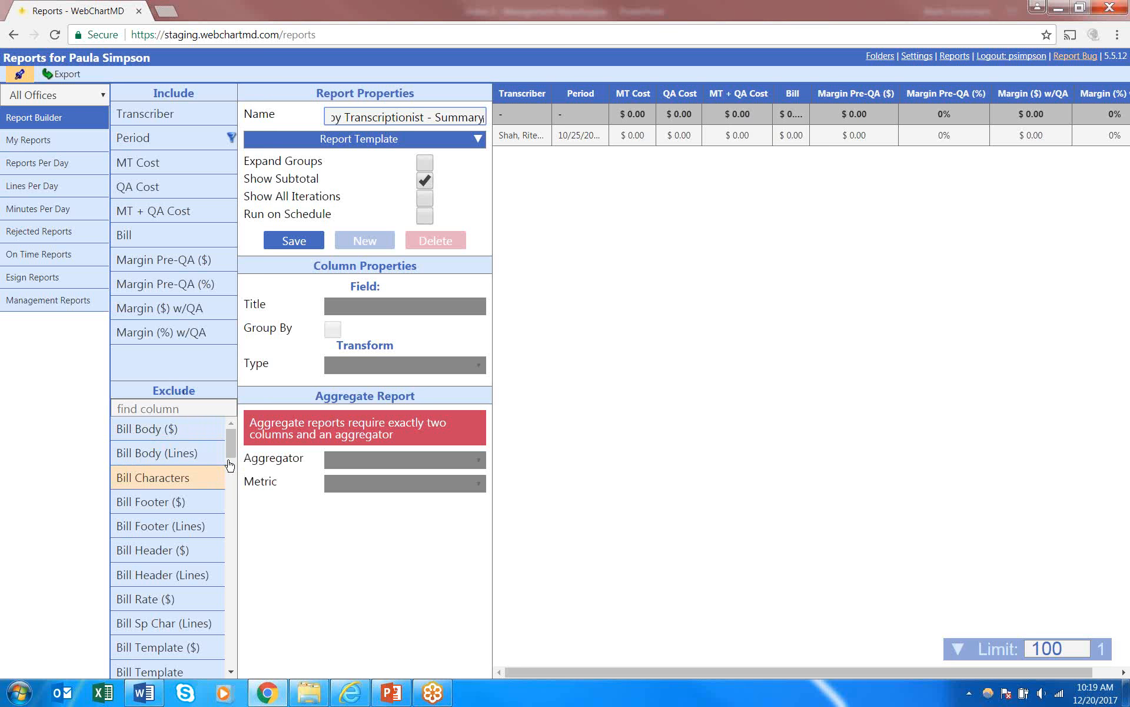
pyautogui.moveTo(231, 449)
pyautogui.mouseDown()
pyautogui.moveTo(234, 487)
pyautogui.moveTo(234, 425)
pyautogui.mouseUp()
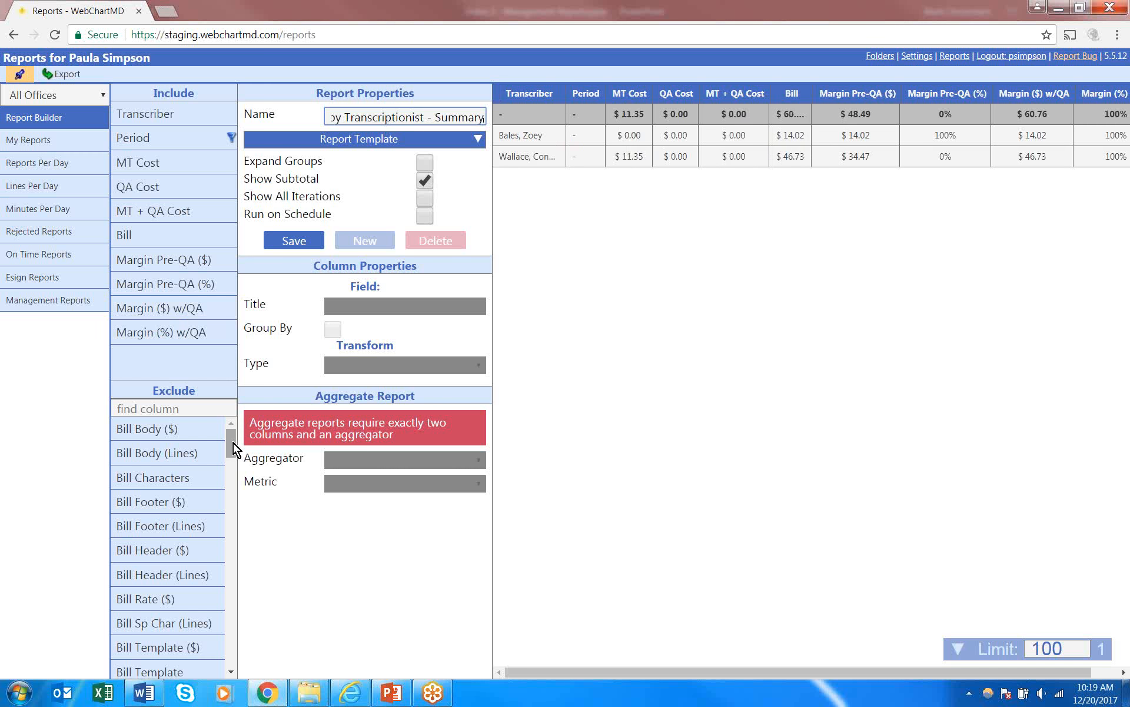
pyautogui.moveTo(233, 443); pyautogui.dragTo(232, 492)
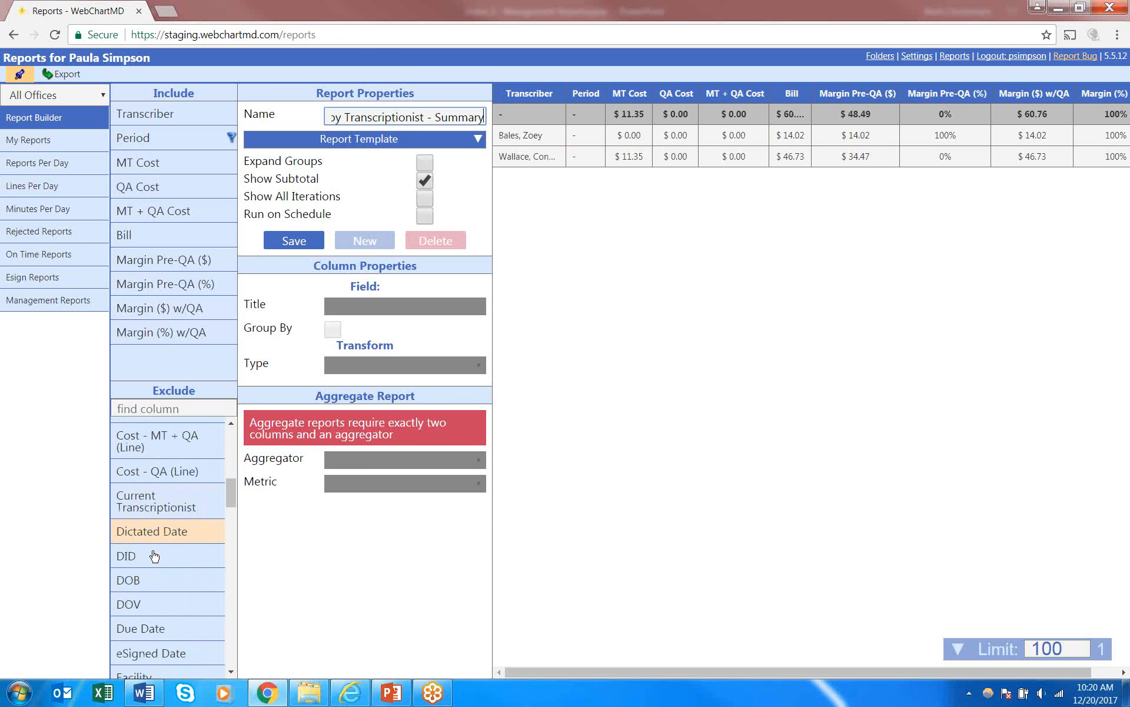
pyautogui.moveTo(152, 556); pyautogui.dragTo(156, 172)
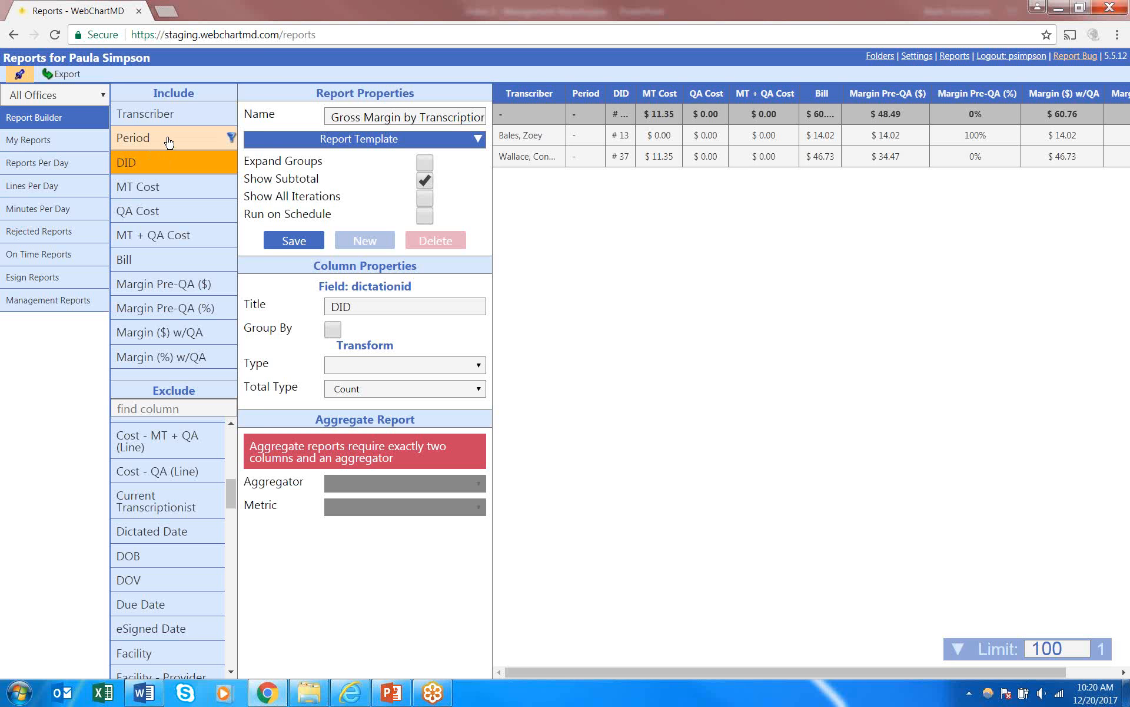
# Check the column properties of Period and DID, then save the customized report.
pyautogui.click(188, 141)
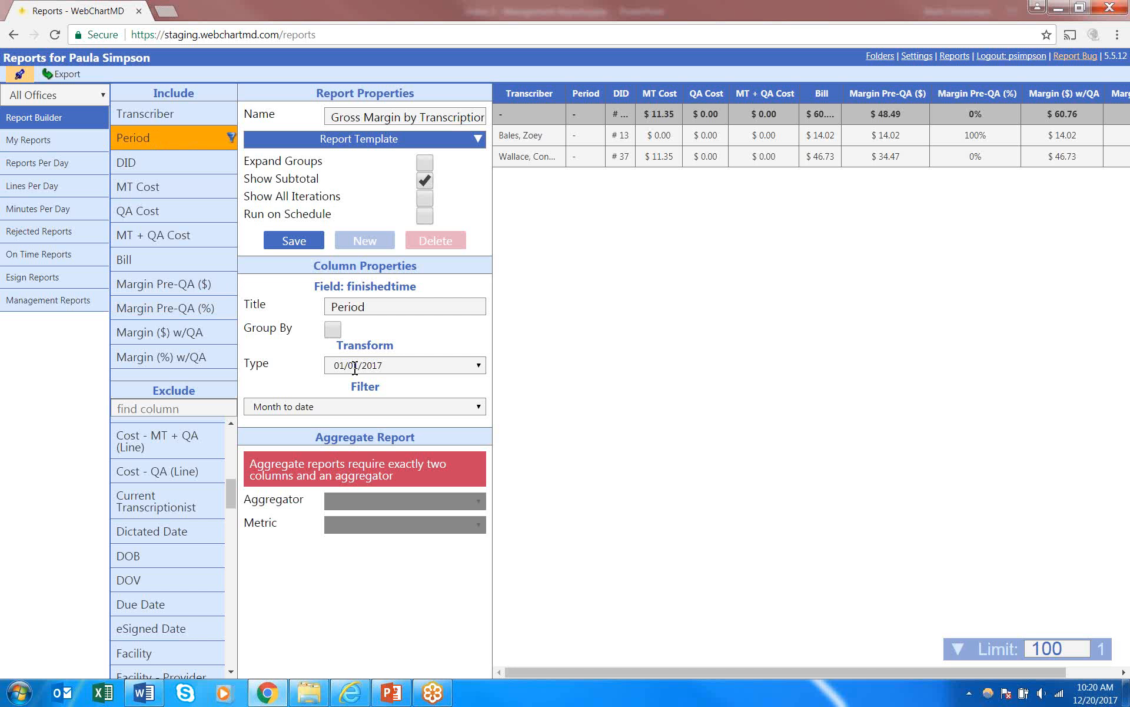
pyautogui.click(154, 162)
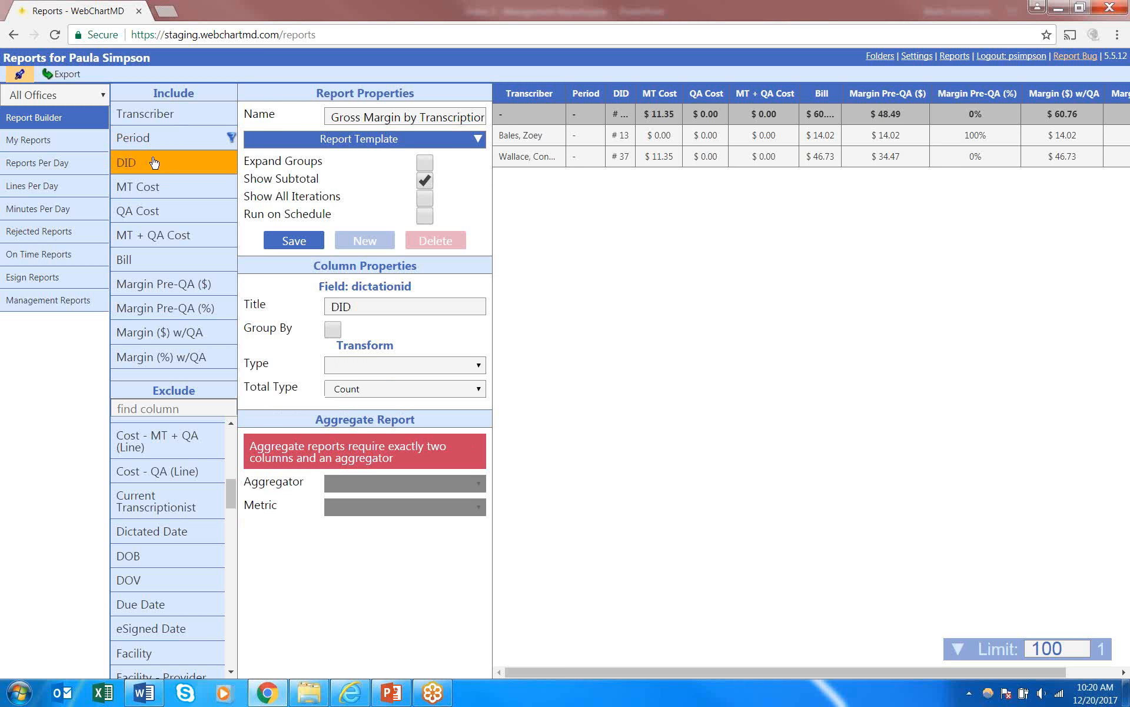
pyautogui.click(293, 241)
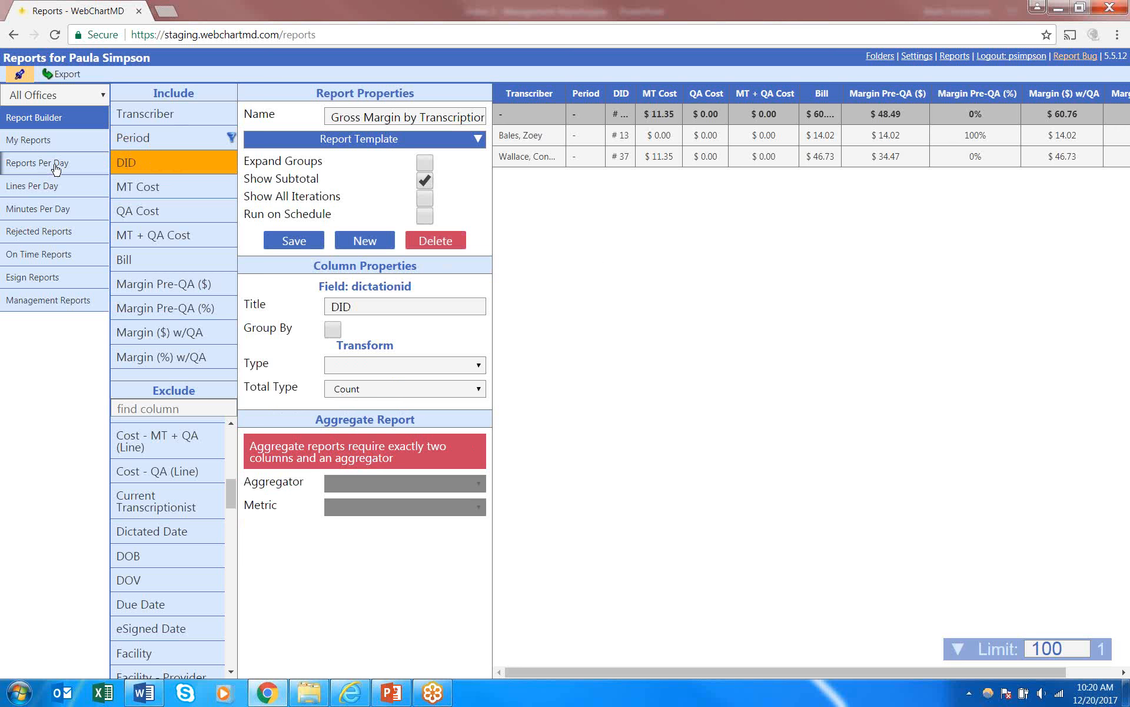
# Open the customized Gross Margin by Transcriptionist report from My Reports and set its Period From to 06/01/2017.
pyautogui.click(57, 142)
pyautogui.click(41, 161)
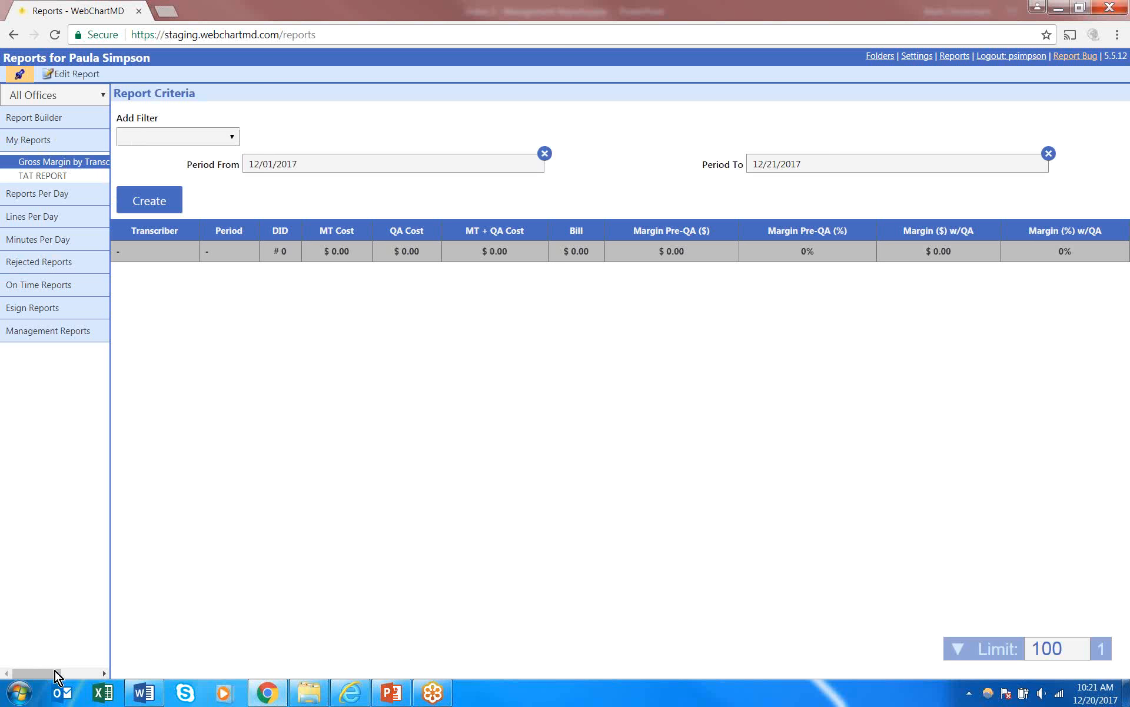
pyautogui.moveTo(45, 673); pyautogui.dragTo(11, 684)
pyautogui.click(311, 164)
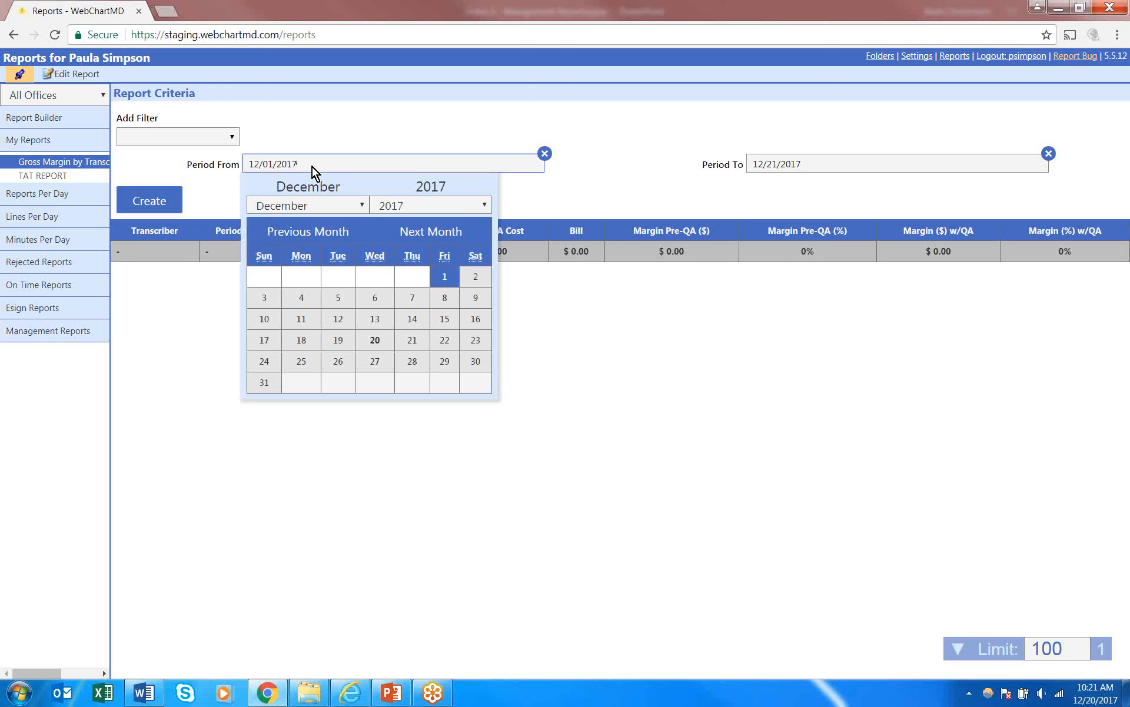
pyautogui.click(302, 232)
pyautogui.click(302, 232)
pyautogui.click(302, 232)
pyautogui.click(301, 232)
pyautogui.click(301, 232)
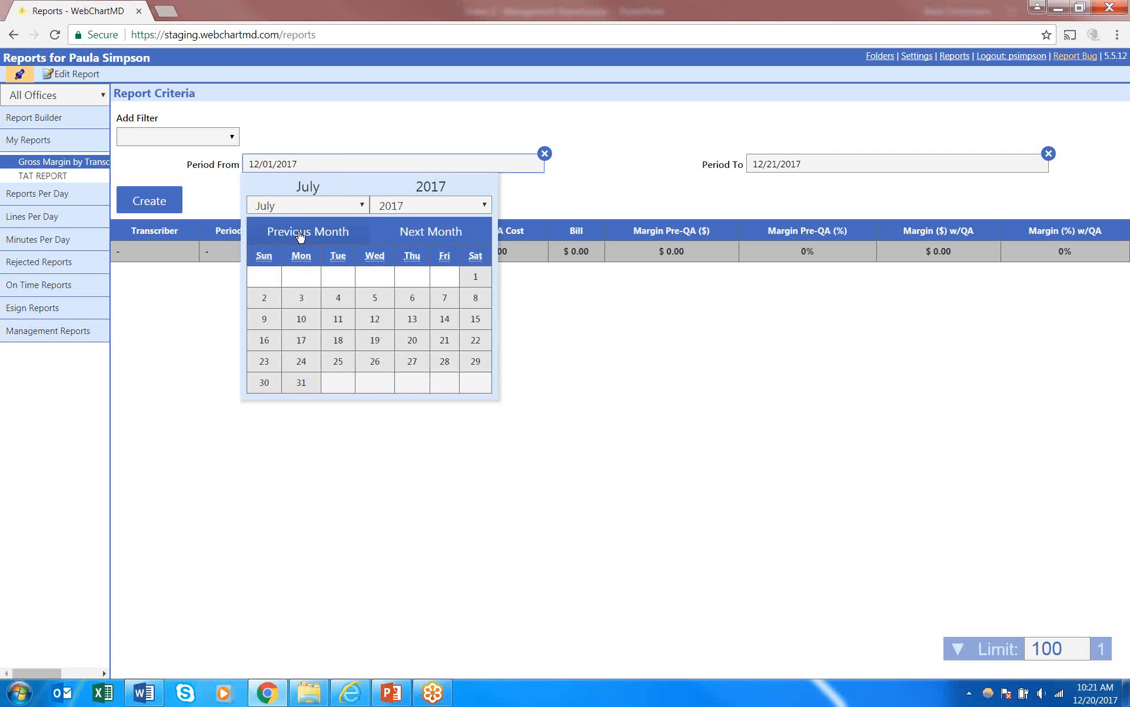
pyautogui.click(301, 232)
pyautogui.click(412, 277)
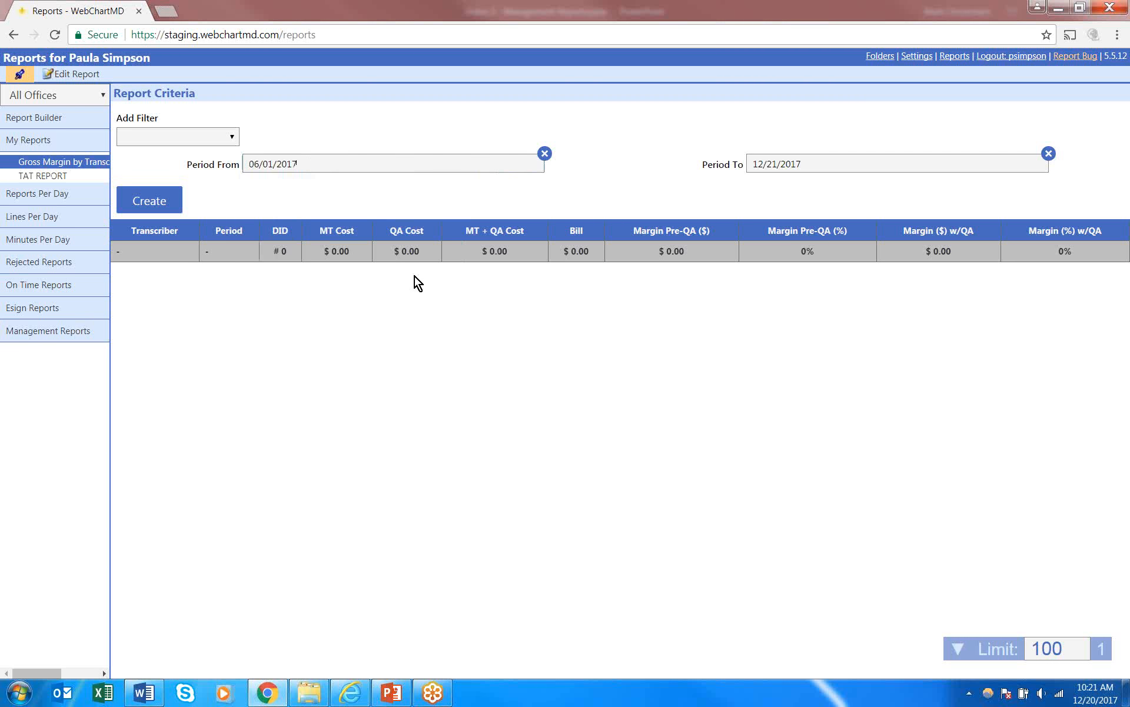
# Set the Period To to 06/30/2017 and create the customized Gross Margin by Transcriptionist report.
pyautogui.click(882, 168)
pyautogui.click(802, 231)
pyautogui.click(802, 231)
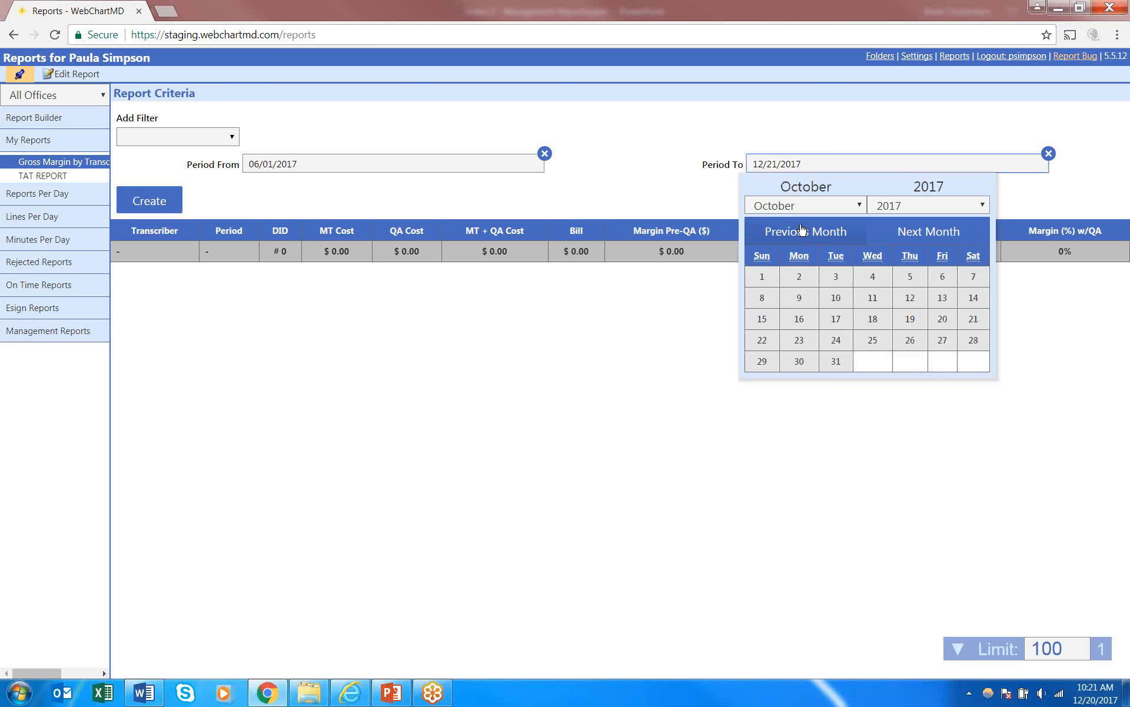
pyautogui.click(802, 231)
pyautogui.click(802, 231)
pyautogui.click(802, 231)
pyautogui.click(802, 230)
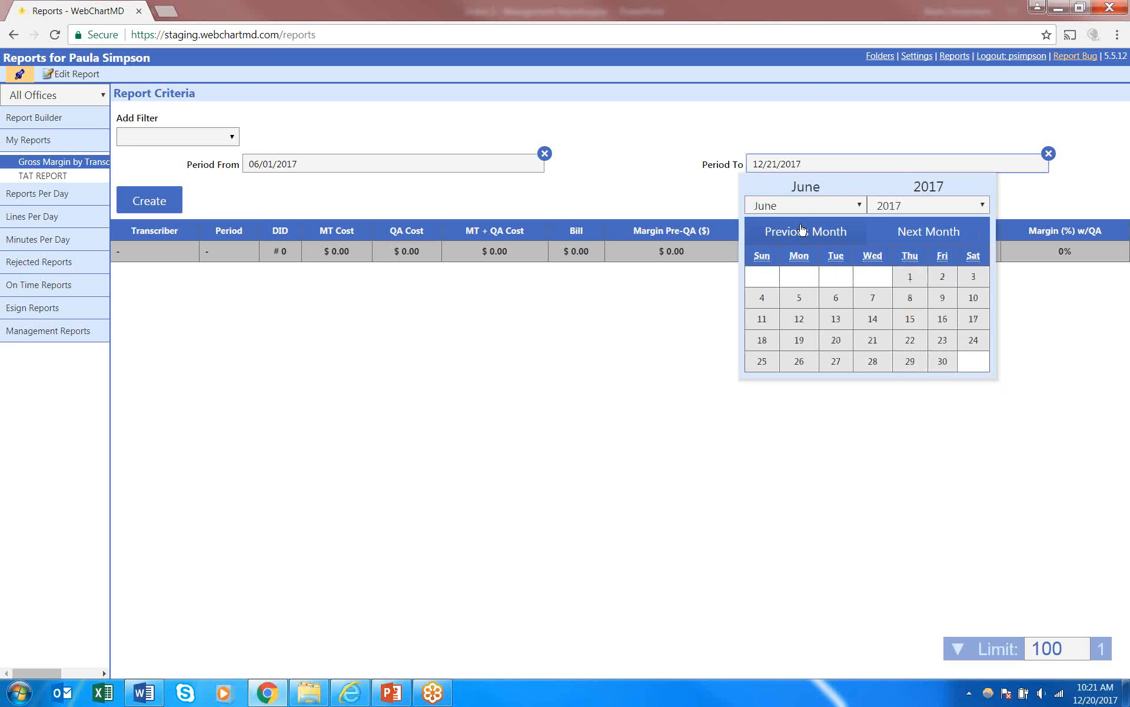
pyautogui.click(940, 362)
pyautogui.click(147, 203)
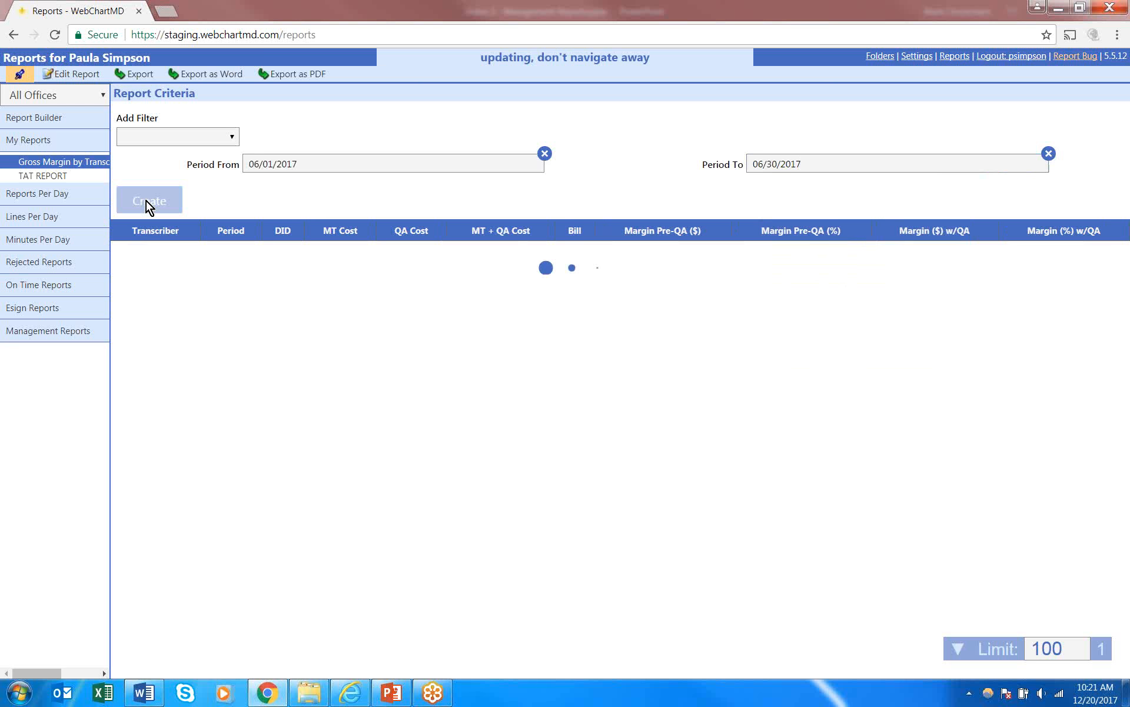